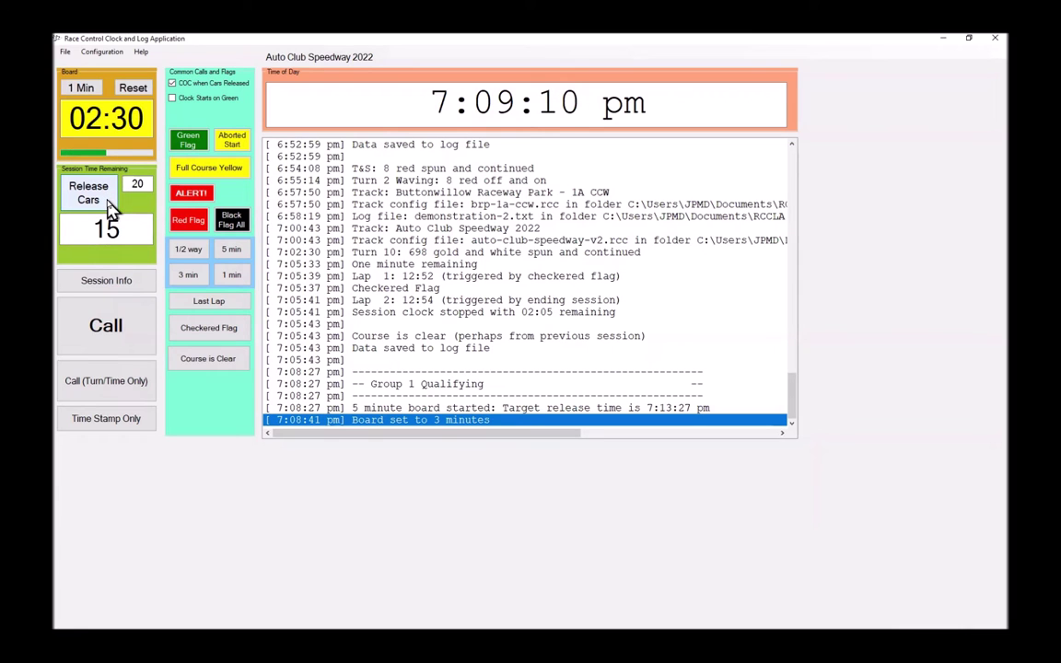
# Set the board to 1 minute and release the cars to start the 20-minute Group 1 Qualifying session
pyautogui.click(84, 89)
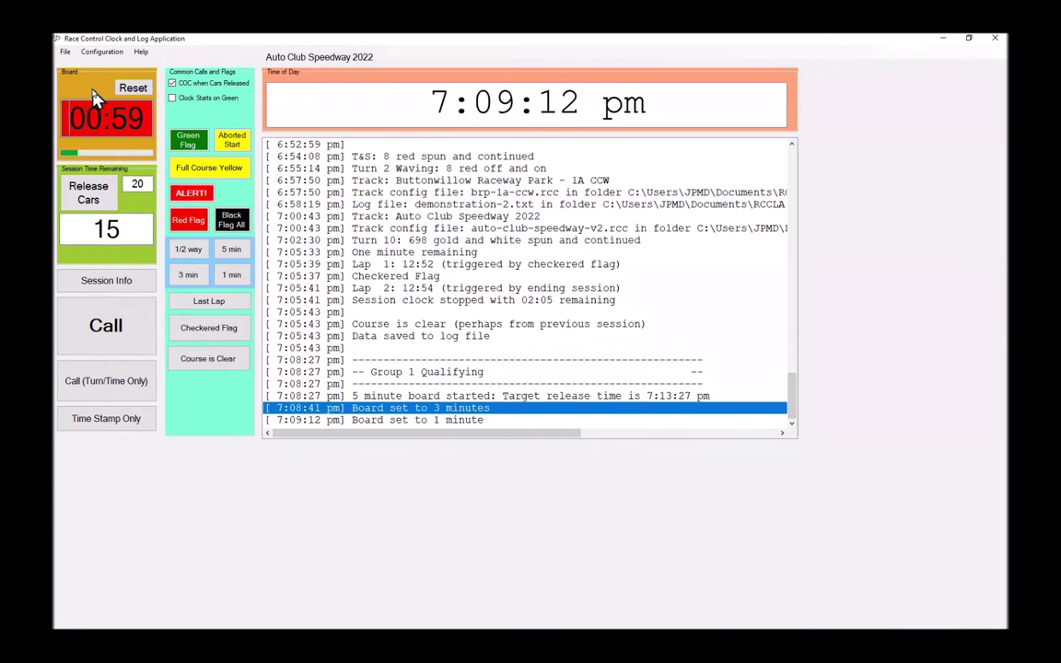
pyautogui.click(89, 193)
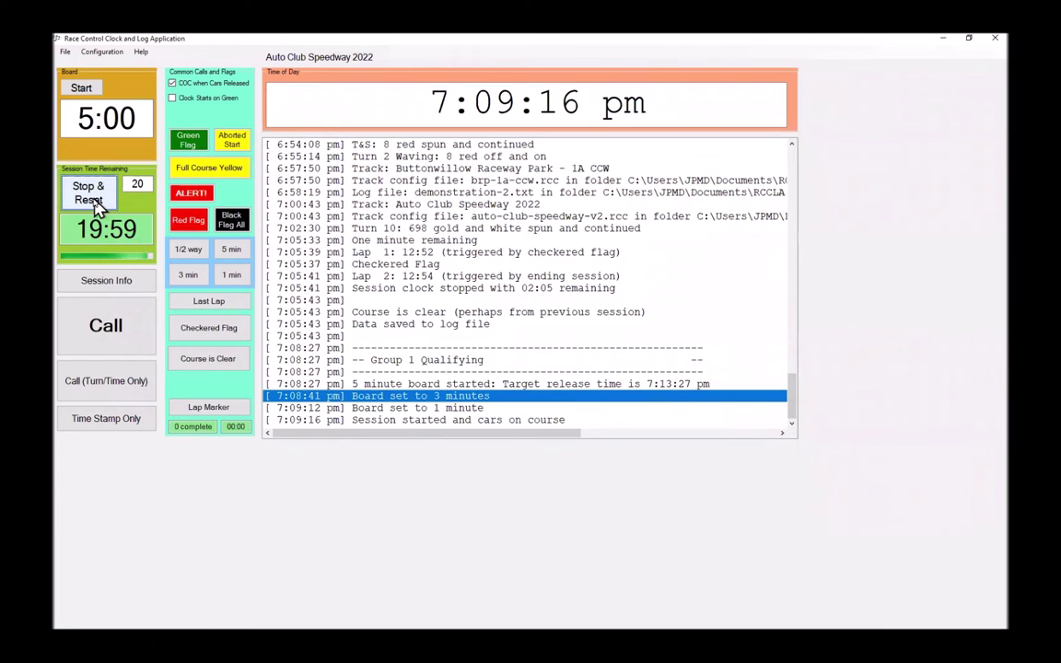
pyautogui.click(355, 424)
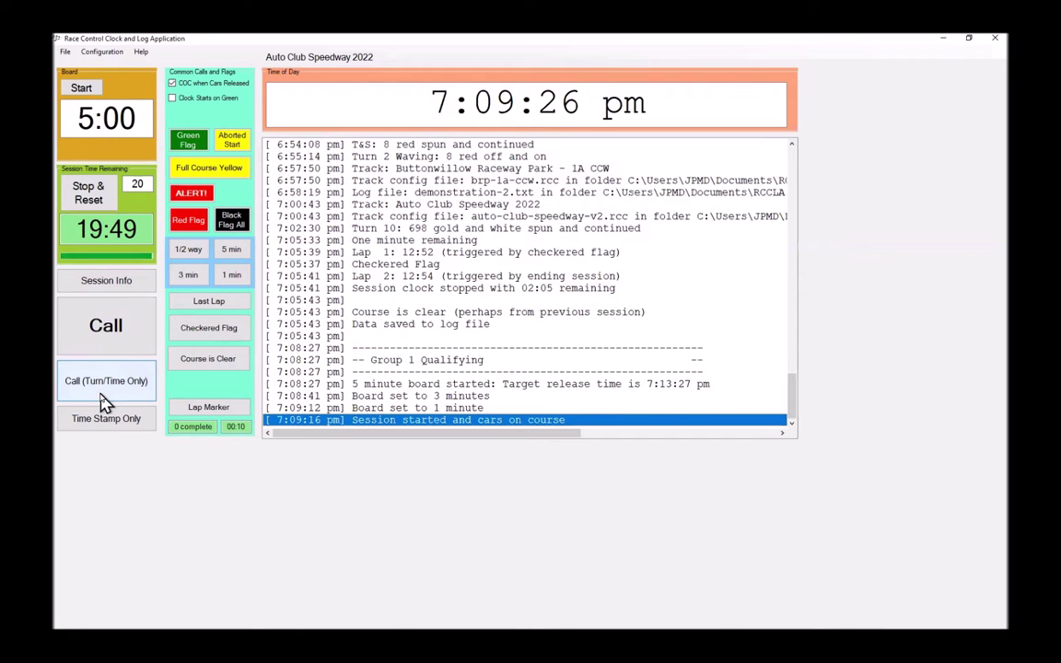
# Log a call from Pit In that car 9 purple spun and continued
pyautogui.click(102, 329)
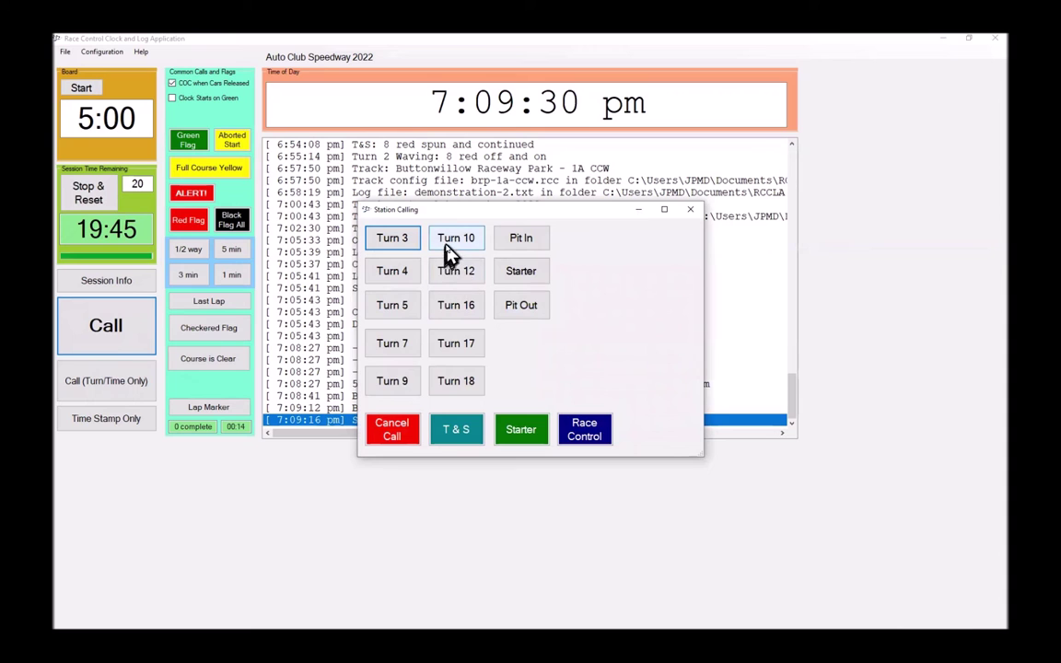
pyautogui.click(512, 241)
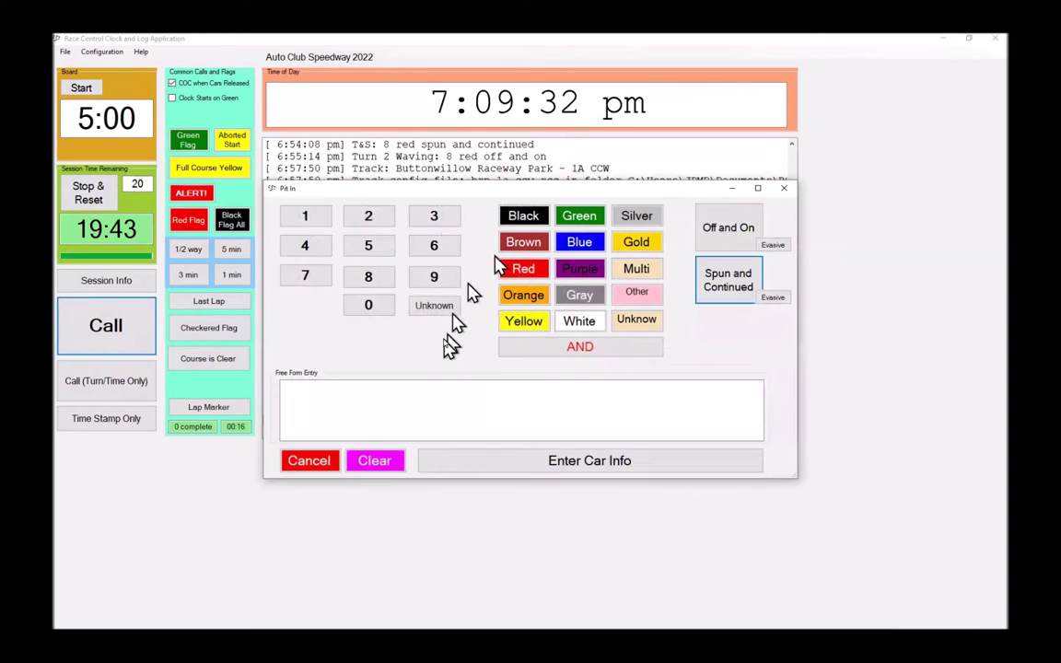
pyautogui.click(421, 278)
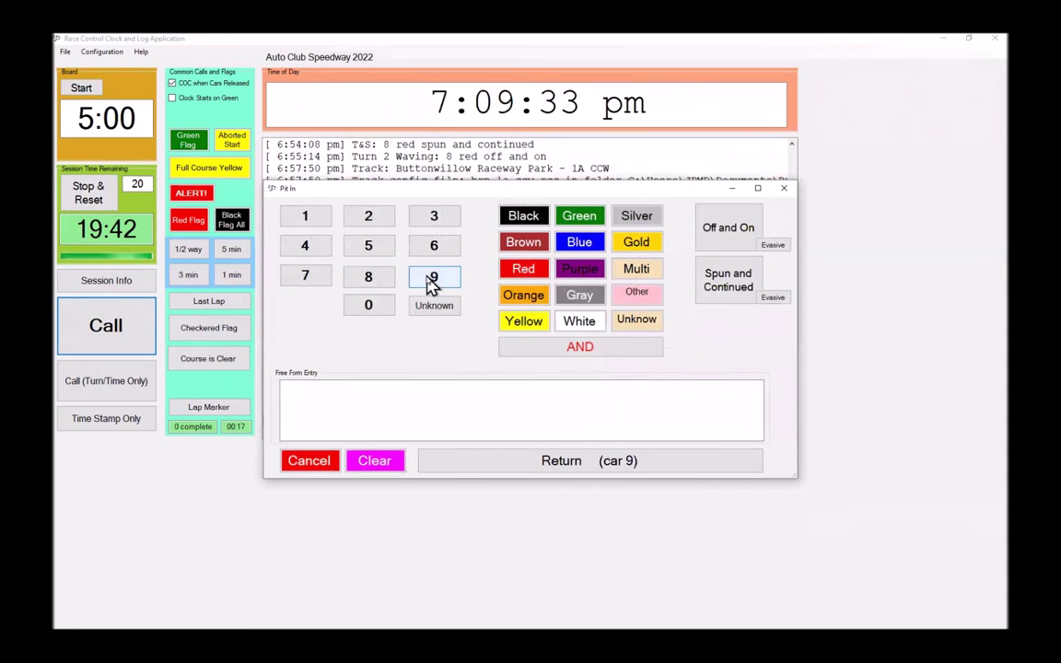
pyautogui.click(579, 268)
pyautogui.click(704, 281)
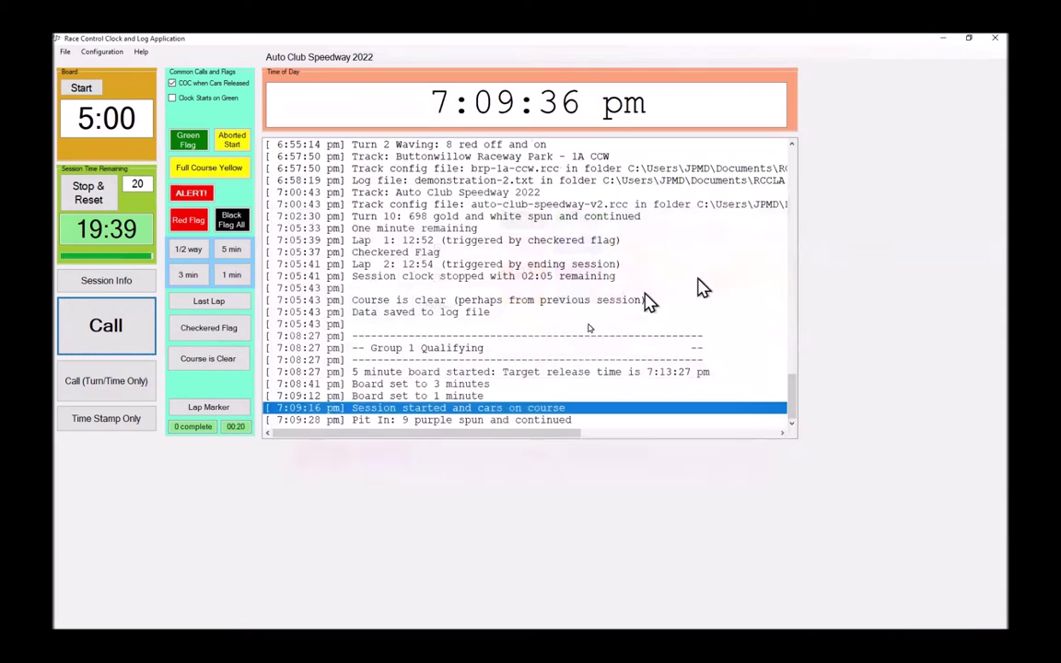
pyautogui.doubleClick(505, 413)
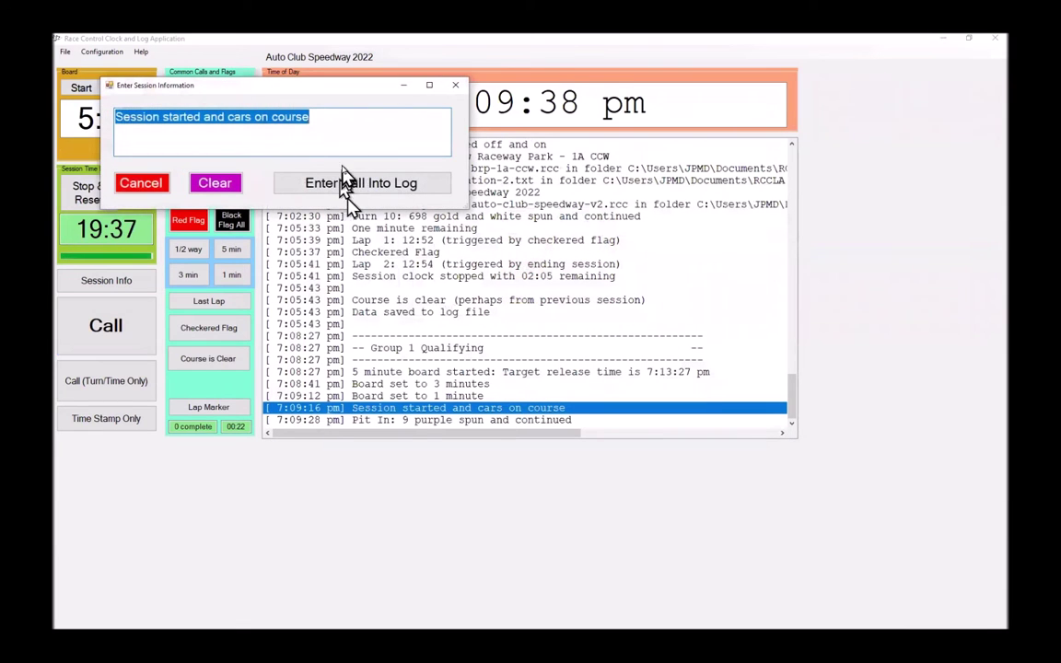
pyautogui.click(346, 130)
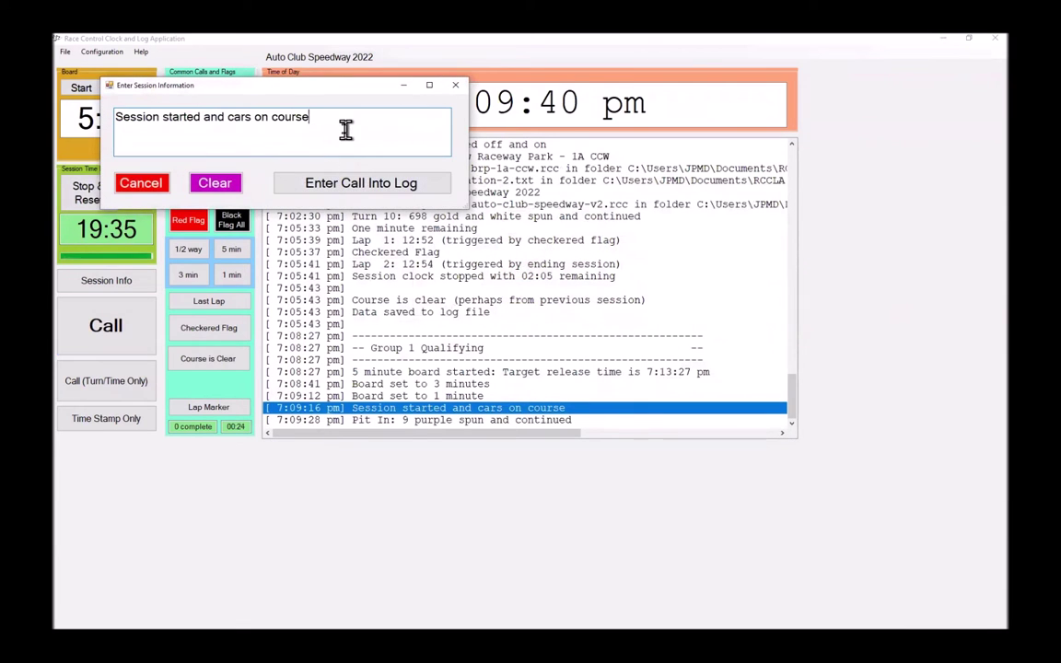
pyautogui.press('Escape')
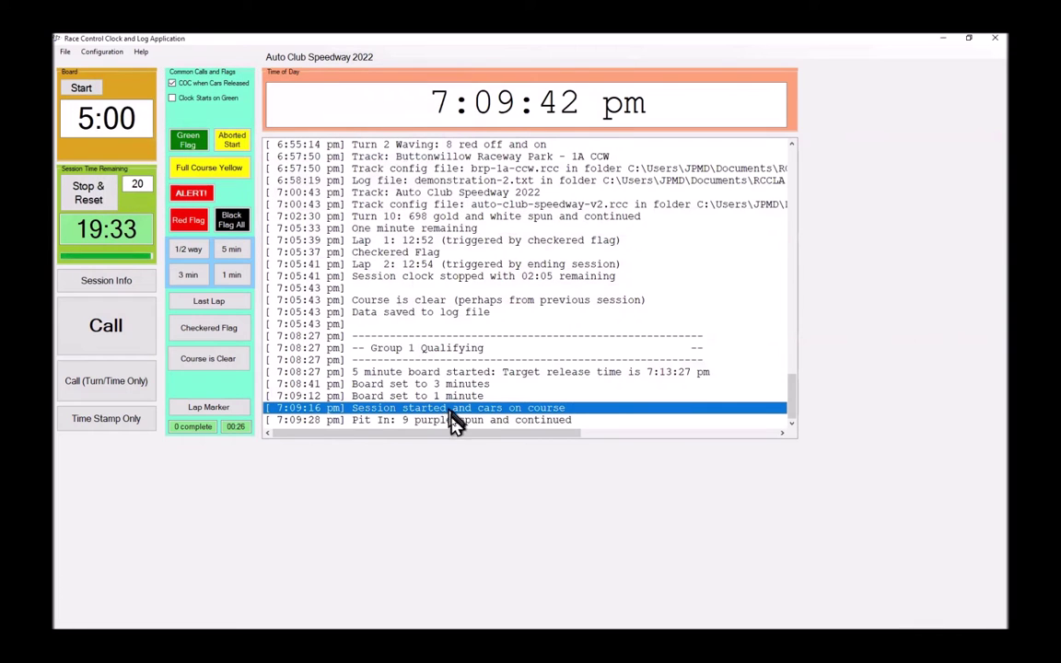
# Correct the Pit In log entry for car 9 purple by adding "in pit lane" to the end of its text
pyautogui.click(451, 421)
pyautogui.doubleClick(452, 424)
pyautogui.click(354, 140)
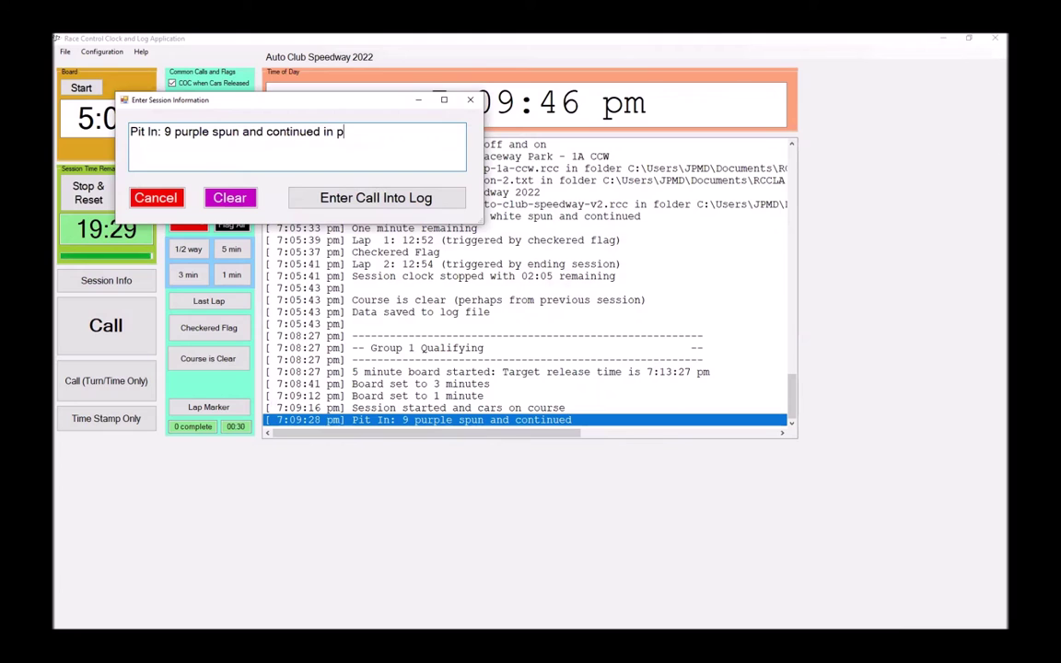
pyautogui.write('in pit lane')
pyautogui.click(372, 201)
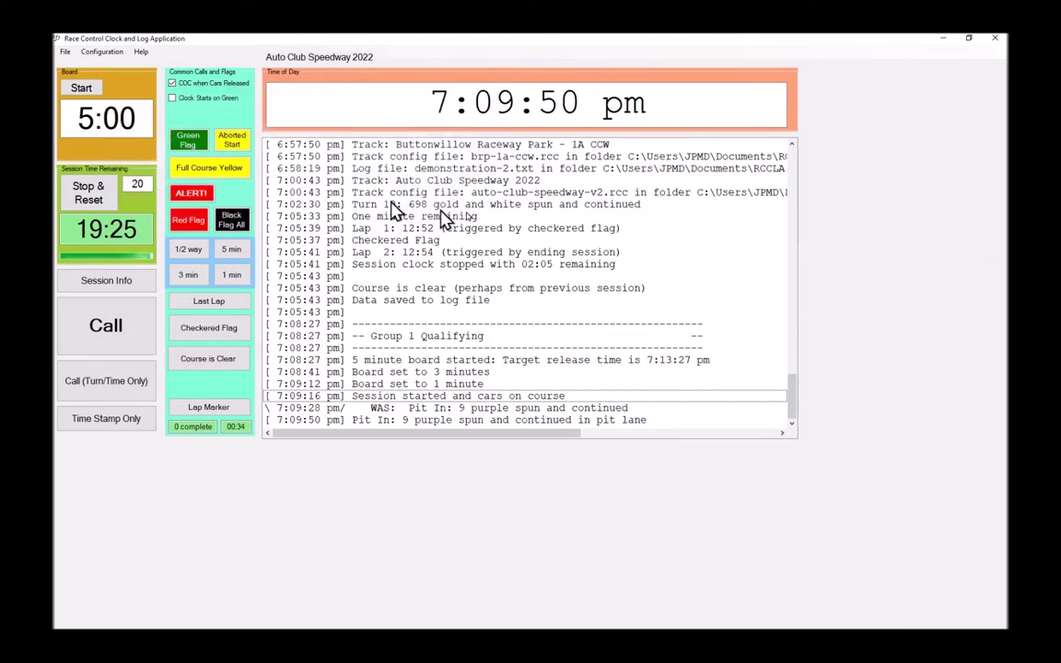
# Examine the corrected Pit In entry, its "WAS" original, their line numbers and the earlier practice sessions in the log
pyautogui.click(593, 423)
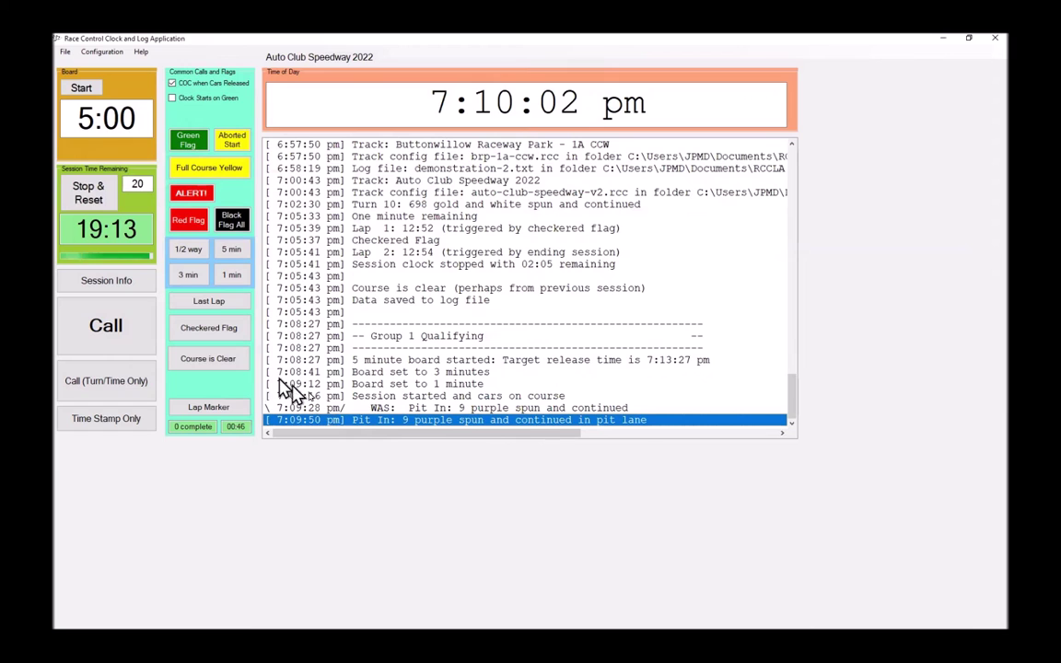
pyautogui.moveTo(573, 434); pyautogui.dragTo(746, 450)
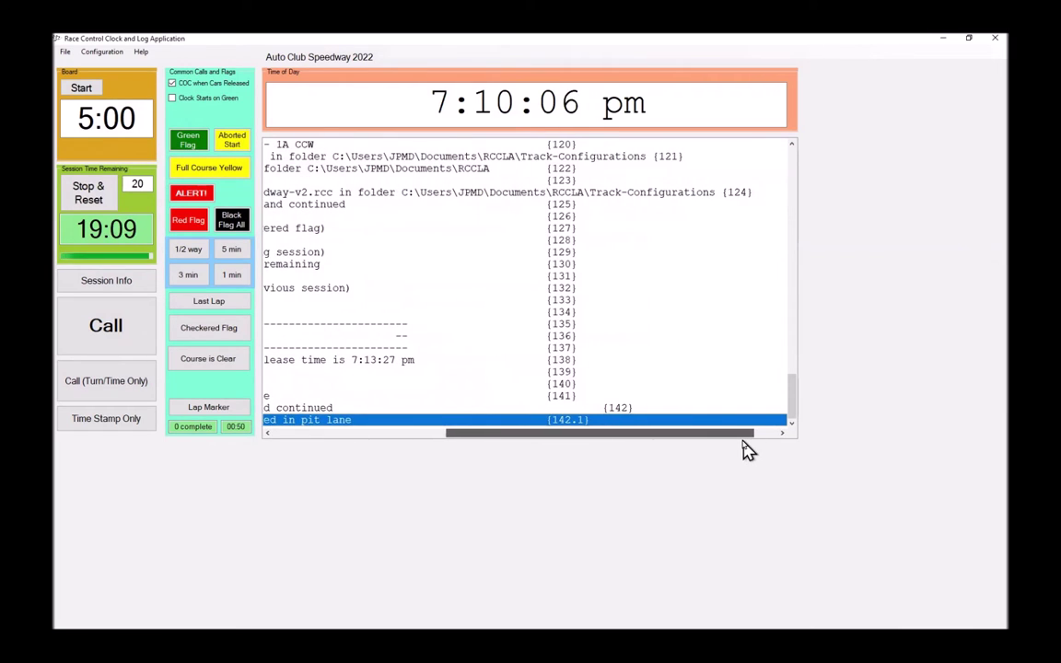
pyautogui.moveTo(747, 451); pyautogui.dragTo(592, 457)
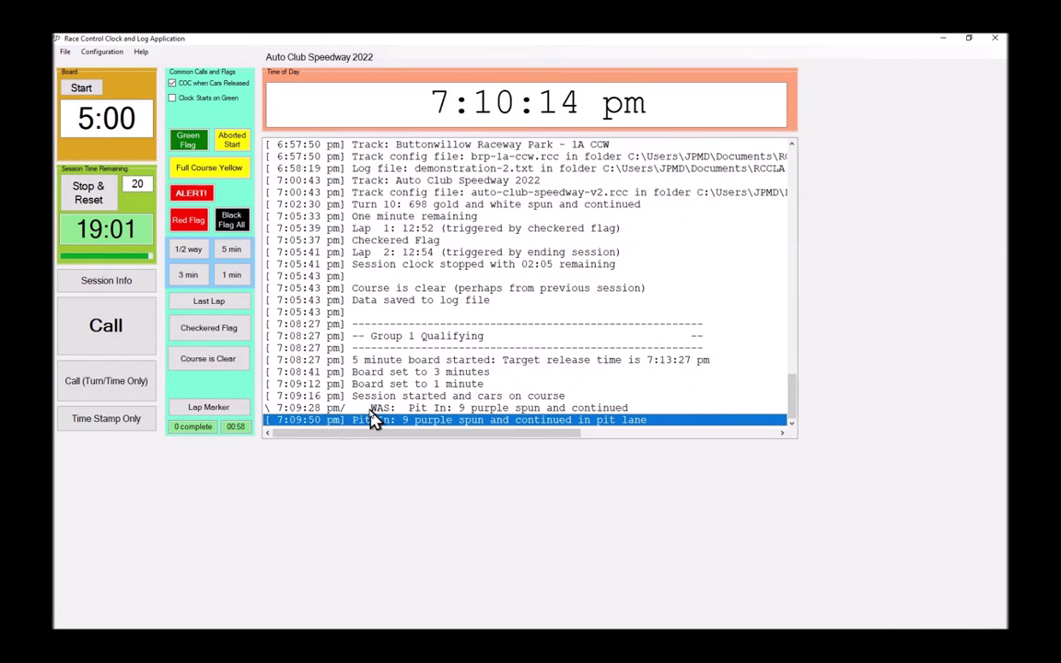
pyautogui.click(268, 409)
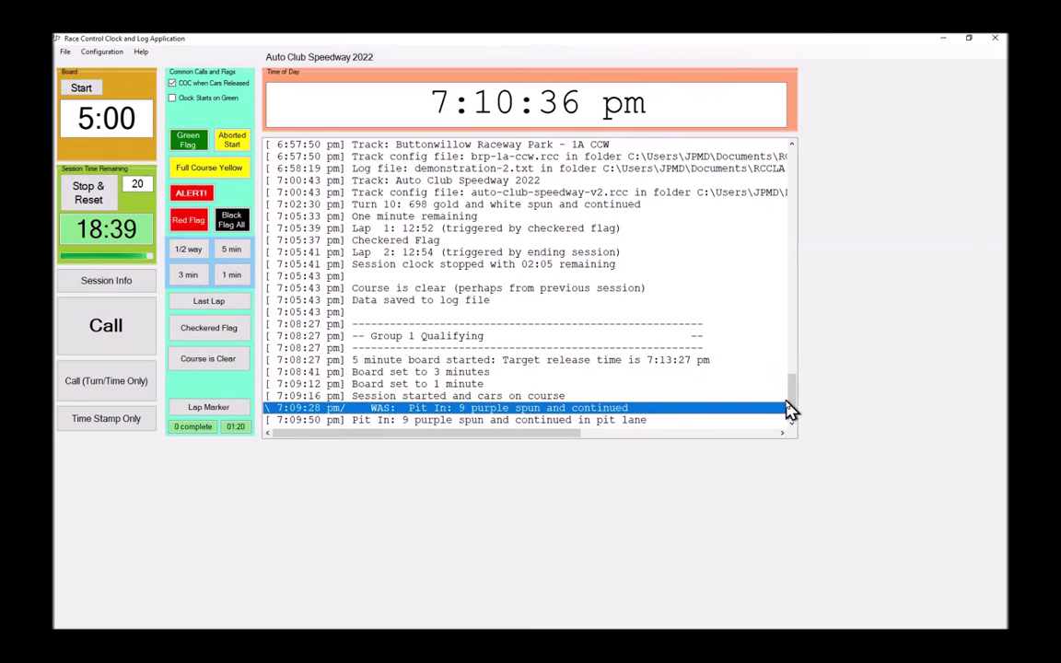
pyautogui.moveTo(792, 395); pyautogui.dragTo(796, 299)
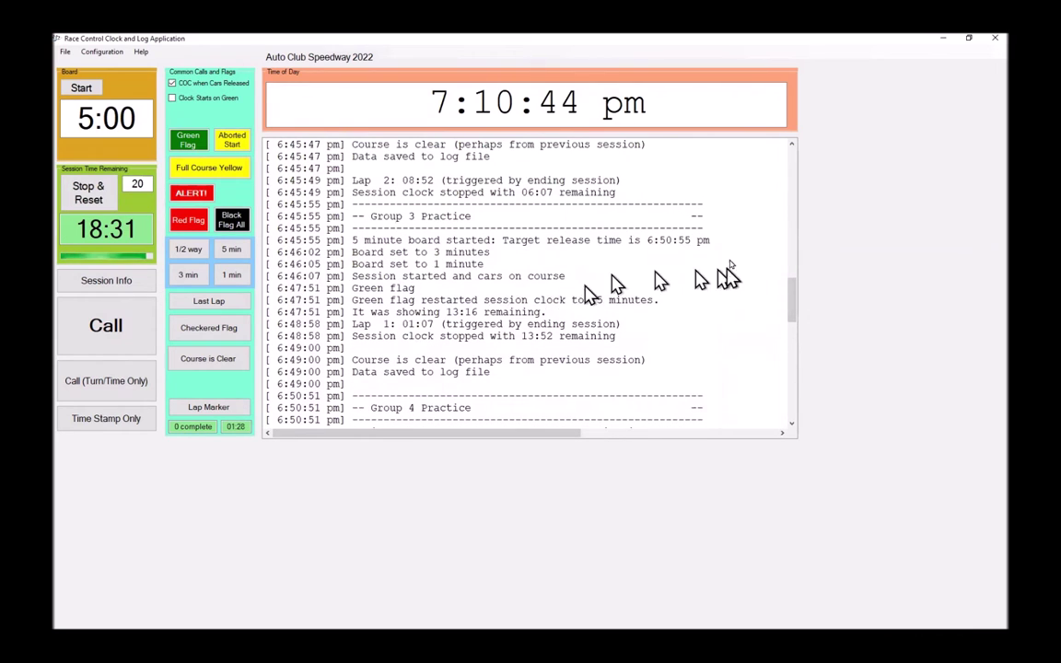
pyautogui.moveTo(792, 286); pyautogui.dragTo(791, 332)
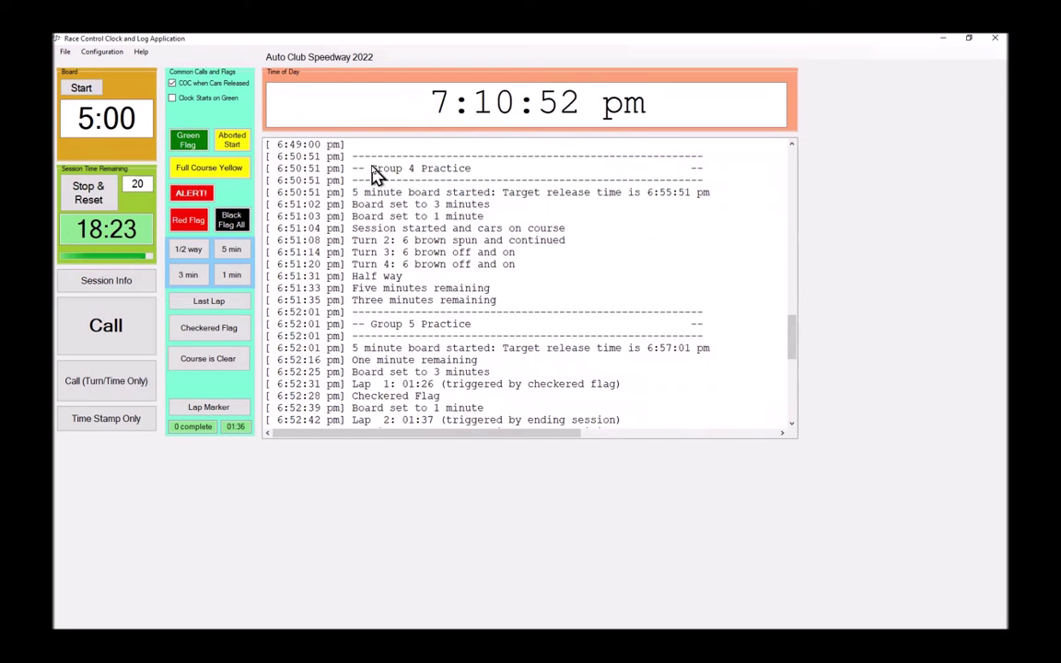
pyautogui.moveTo(793, 343); pyautogui.dragTo(800, 391)
# Log a call from Turn 12 that car 6 brown went off and on
pyautogui.click(109, 327)
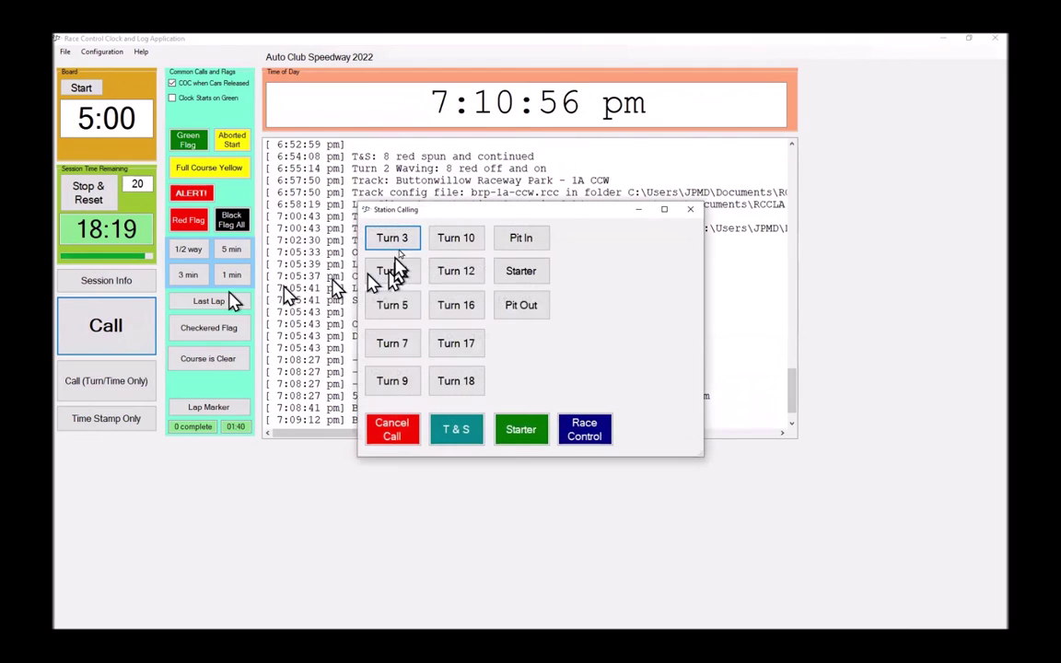
pyautogui.click(453, 271)
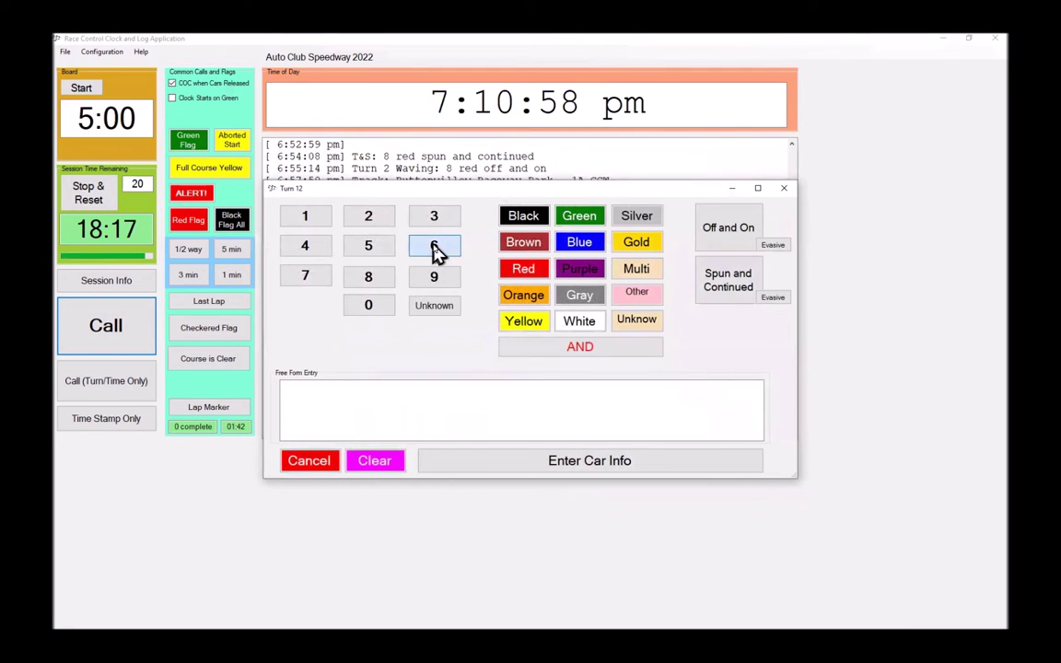
pyautogui.click(434, 247)
pyautogui.click(521, 244)
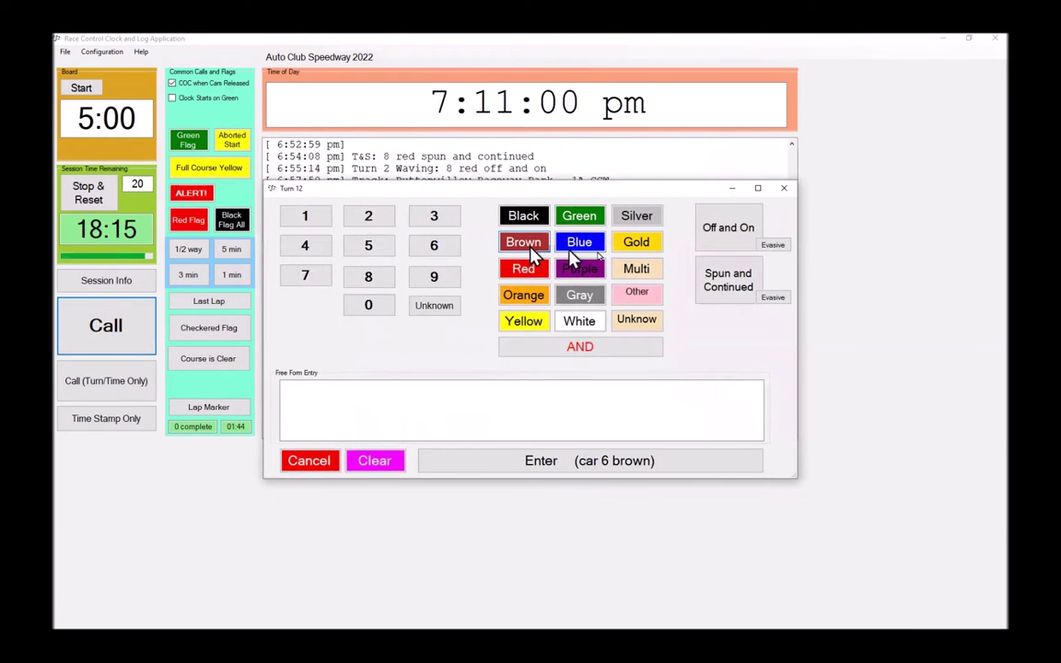
pyautogui.click(728, 232)
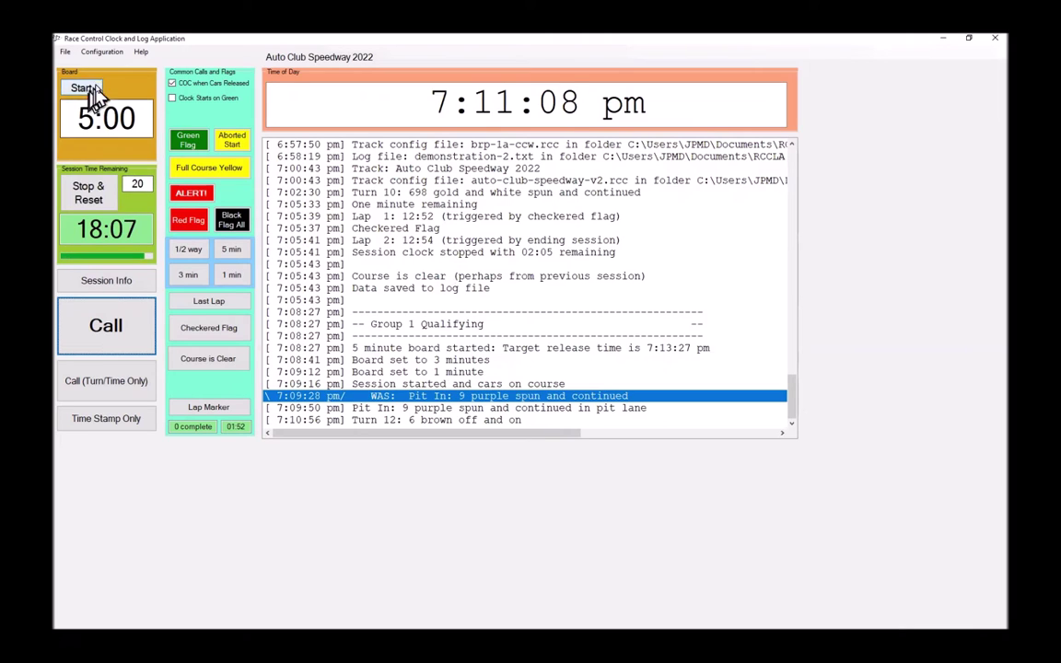
# Start an export of selected calls and select log lines 89 through 115, covering the Group 4 and Group 5 Practice sessions
pyautogui.click(62, 58)
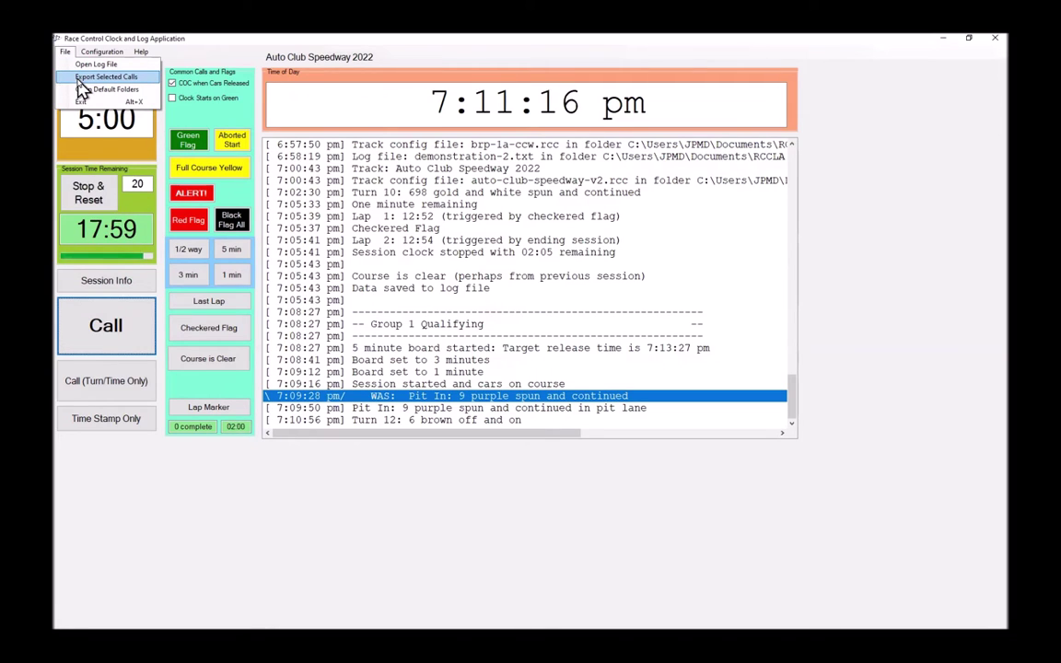
pyautogui.click(83, 78)
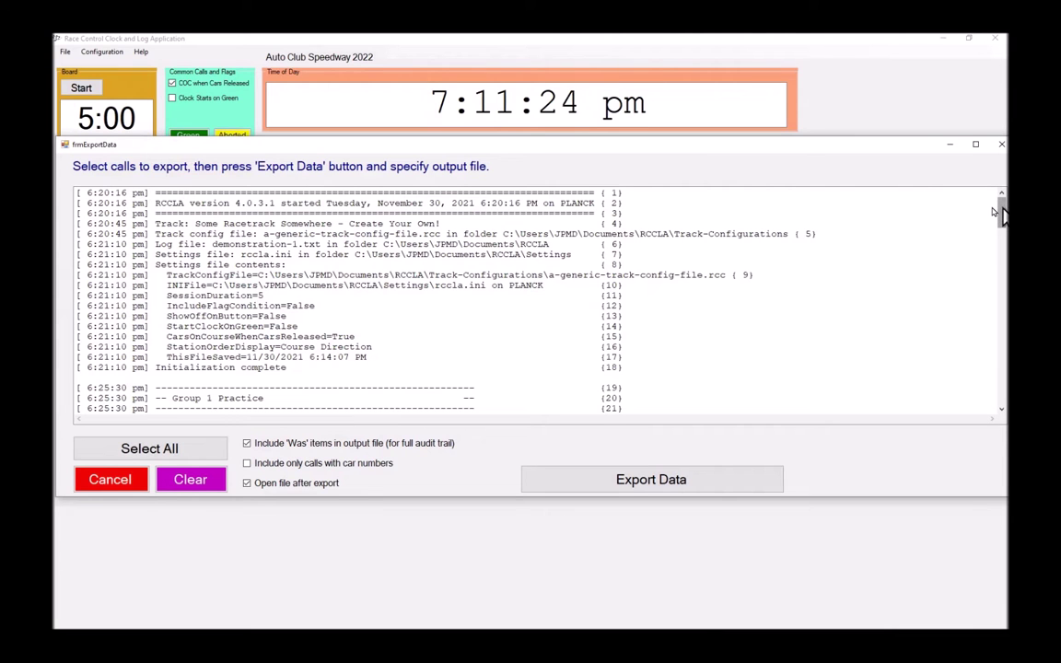
pyautogui.moveTo(1000, 212); pyautogui.dragTo(1001, 312)
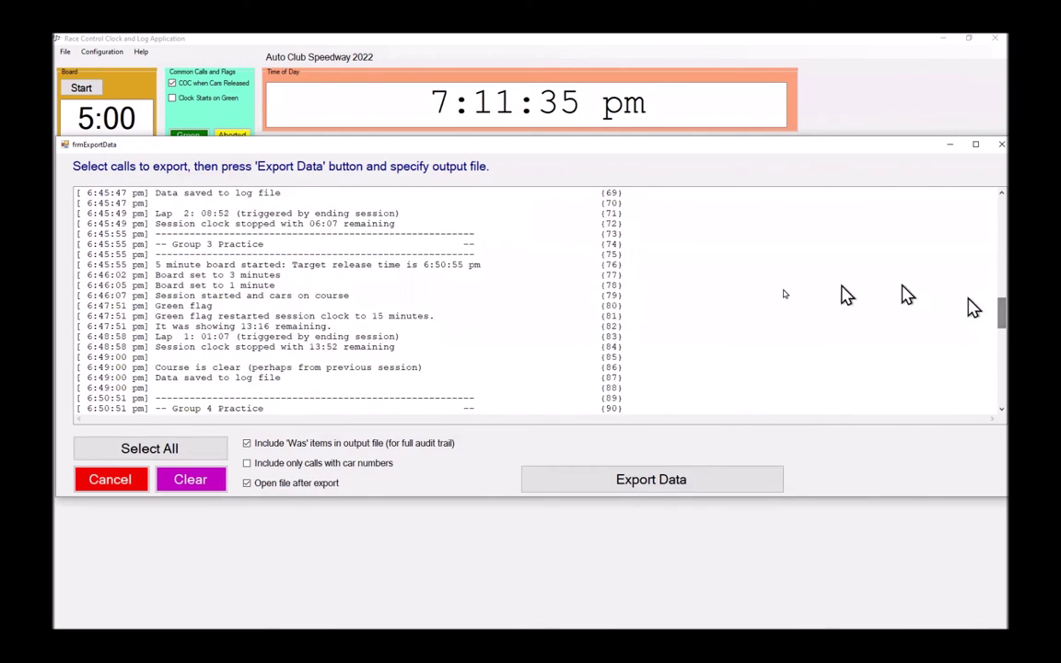
pyautogui.click(315, 401)
pyautogui.click(1001, 410)
pyautogui.click(1001, 409)
pyautogui.click(1001, 410)
pyautogui.scroll(-5, 1001, 410)
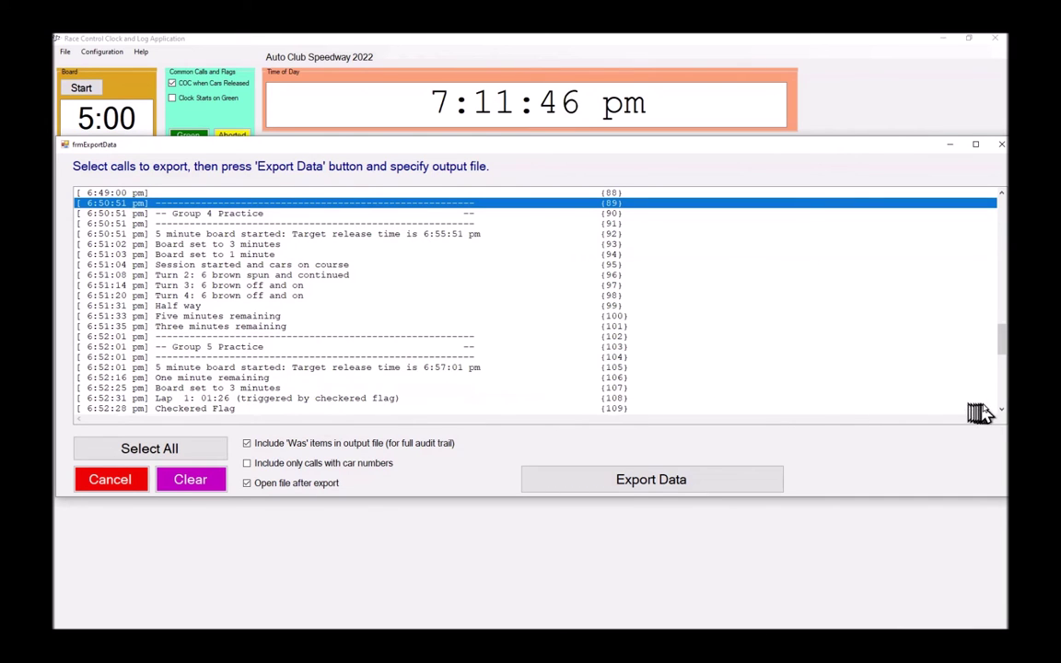
pyautogui.click(1001, 412)
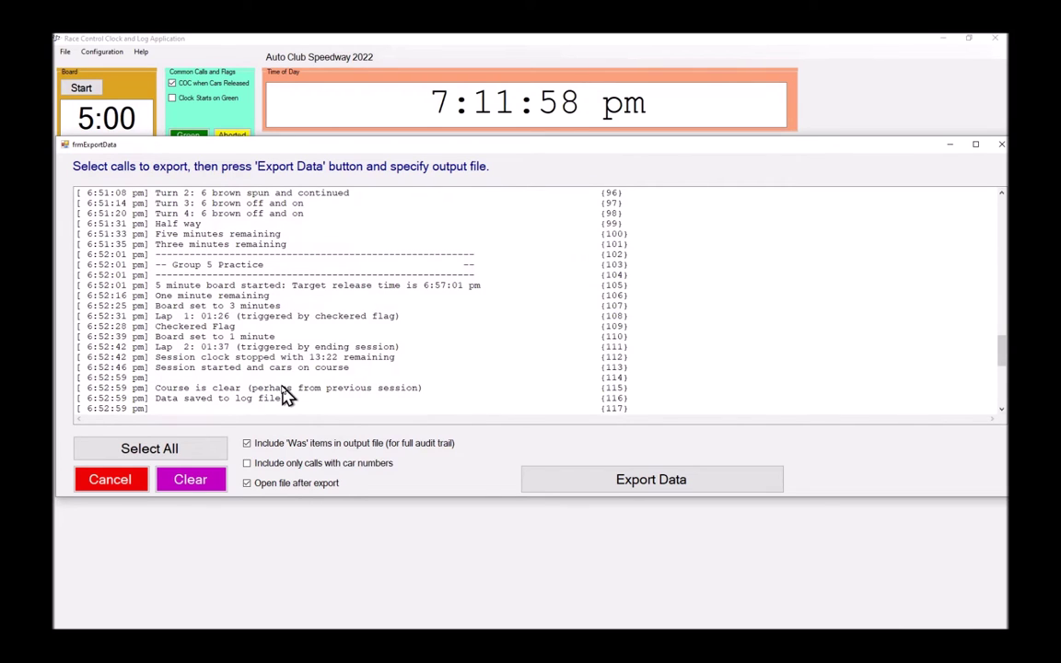
pyautogui.keyDown('shift'); pyautogui.click(283, 388); pyautogui.keyUp('shift')
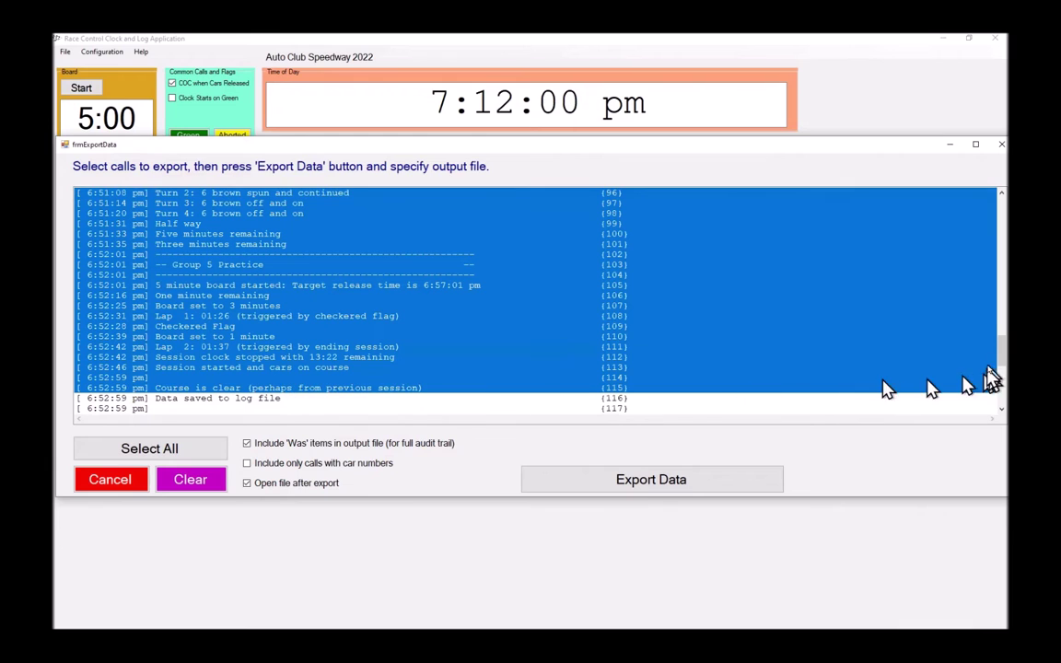
# Add blank log line 117 to the export selection separately, and remove it from the selection again
pyautogui.moveTo(1000, 354); pyautogui.dragTo(1000, 353)
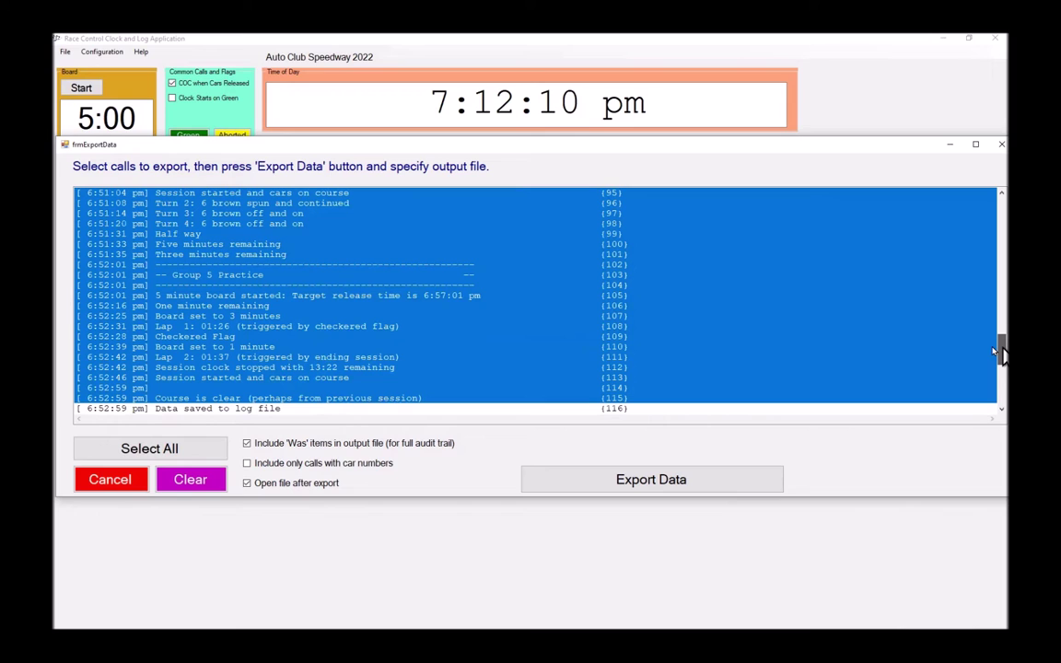
pyautogui.moveTo(999, 353); pyautogui.dragTo(999, 363)
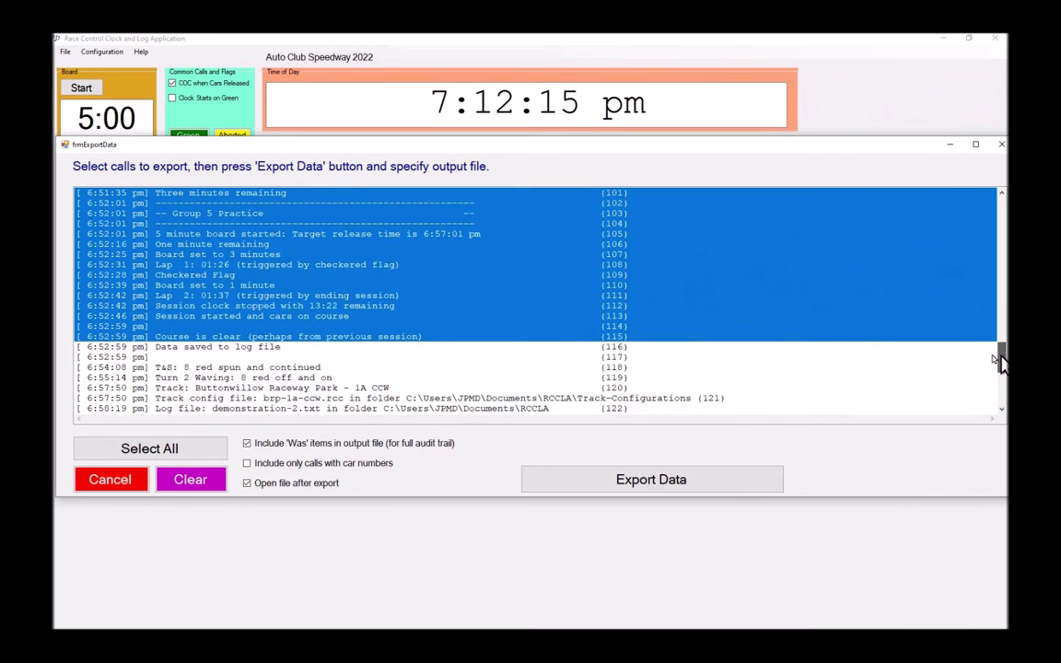
pyautogui.keyDown('ctrl'); pyautogui.click(204, 358); pyautogui.keyUp('ctrl')
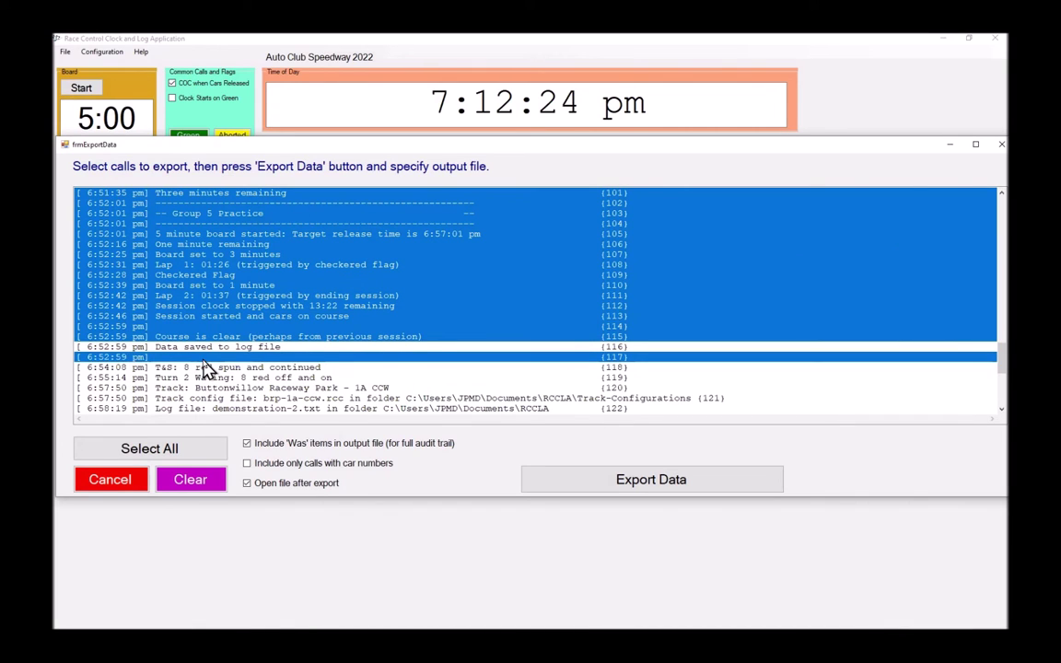
pyautogui.keyDown('ctrl'); pyautogui.click(205, 359); pyautogui.keyUp('ctrl')
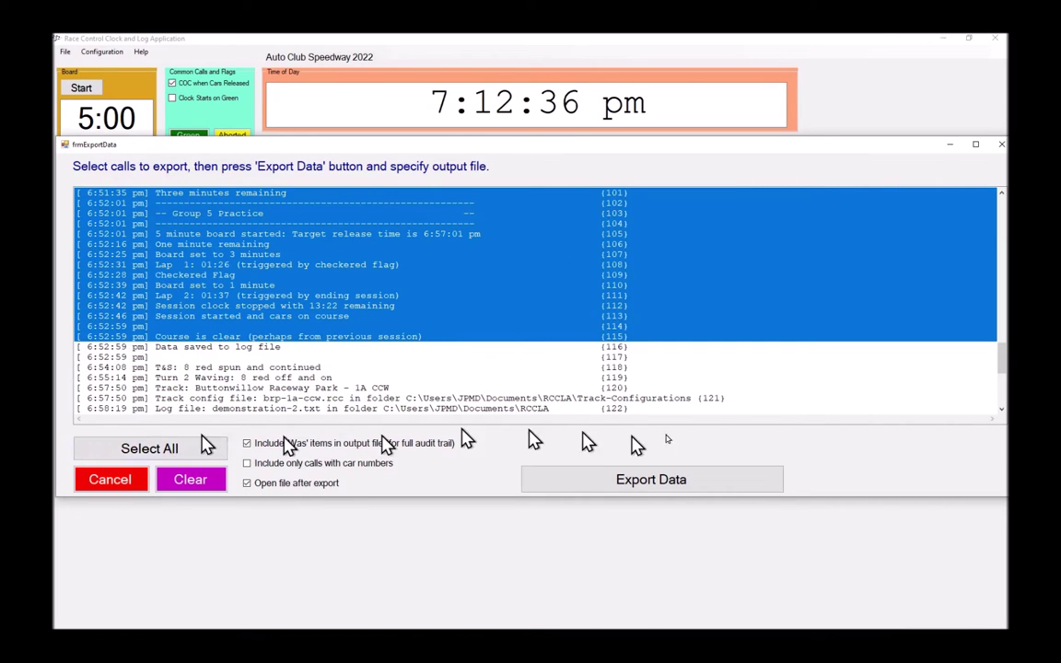
# Export the selected Group 4 and Group 5 Practice calls to a text file in the RCCLA folder under the suggested name
pyautogui.moveTo(1001, 369); pyautogui.dragTo(1001, 353)
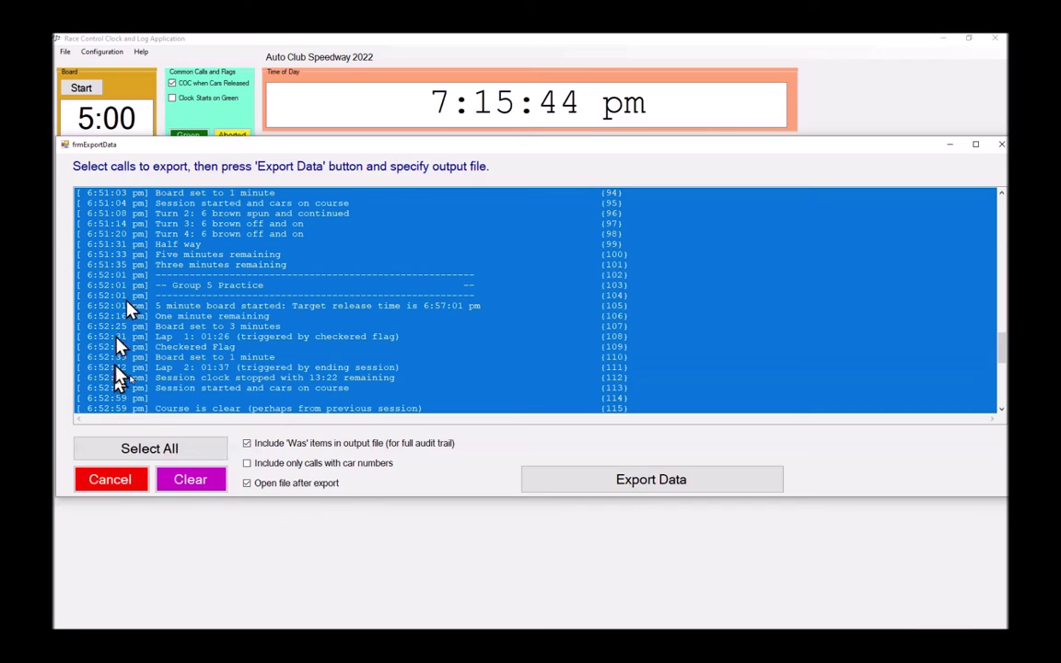
pyautogui.click(248, 477)
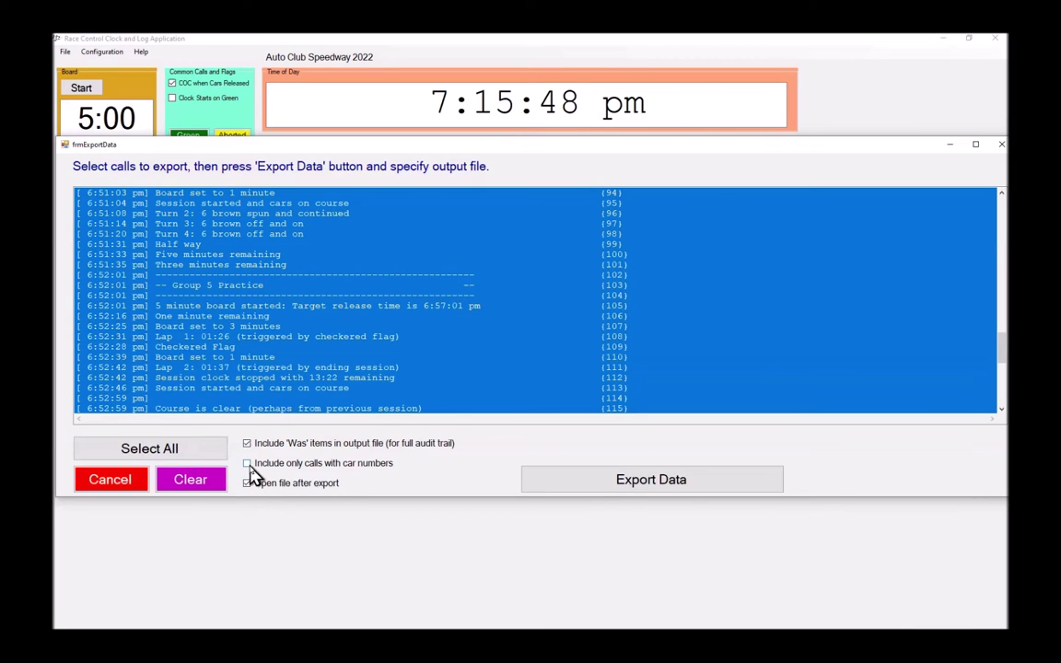
pyautogui.click(626, 486)
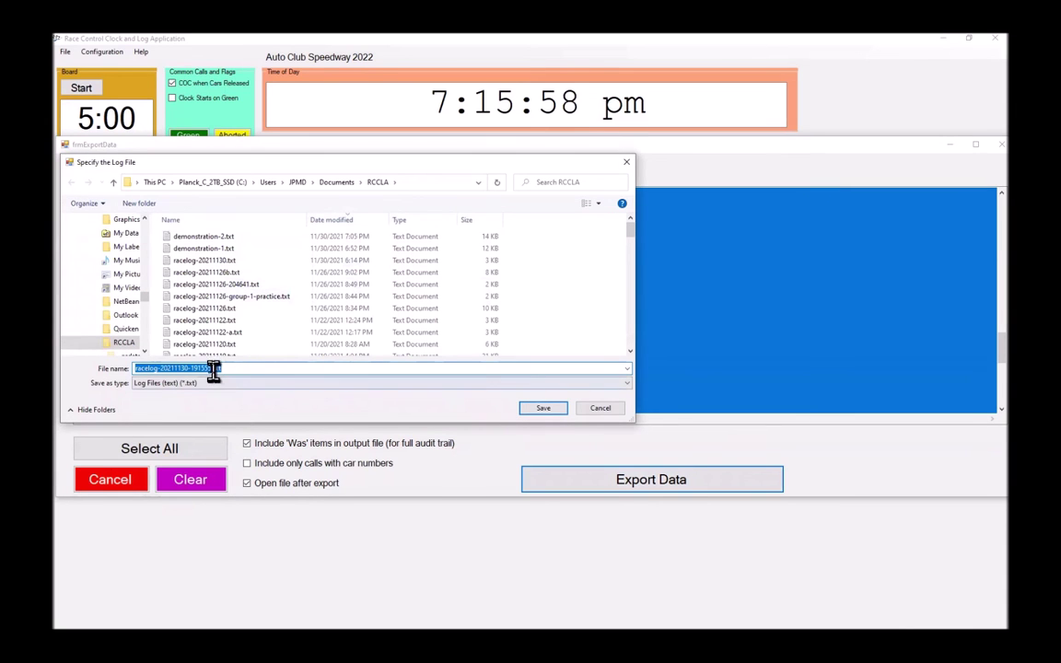
pyautogui.click(543, 409)
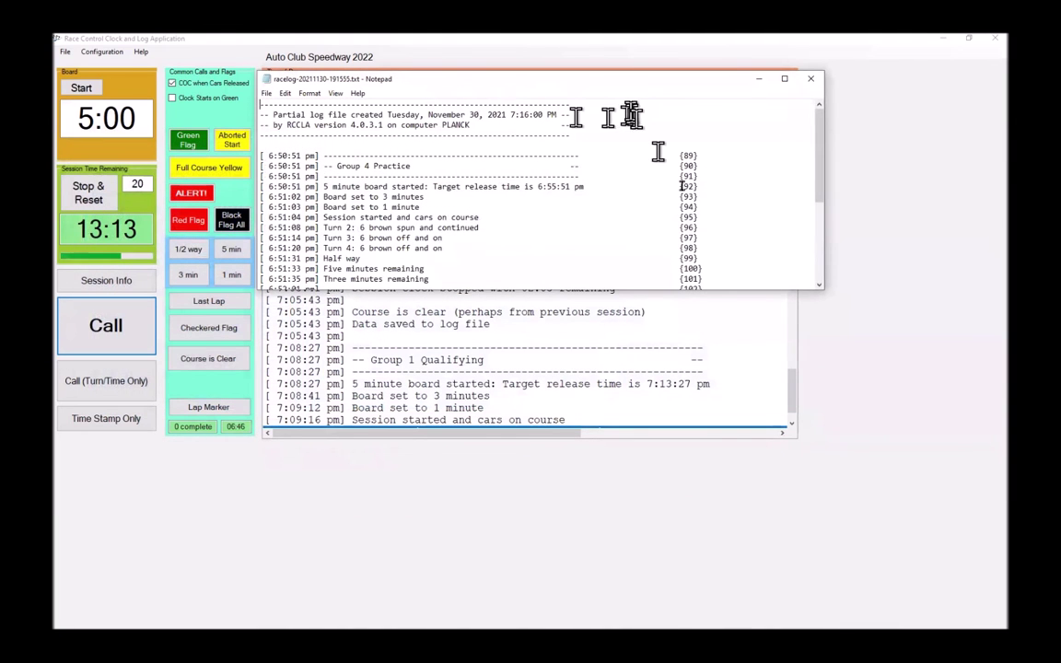
# Examine the exported file's header, the Group 4 Practice and Group 5 Practice sections, and the last exported line
pyautogui.moveTo(819, 154)
pyautogui.mouseDown()
pyautogui.moveTo(825, 236)
pyautogui.moveTo(833, 146)
pyautogui.mouseUp()
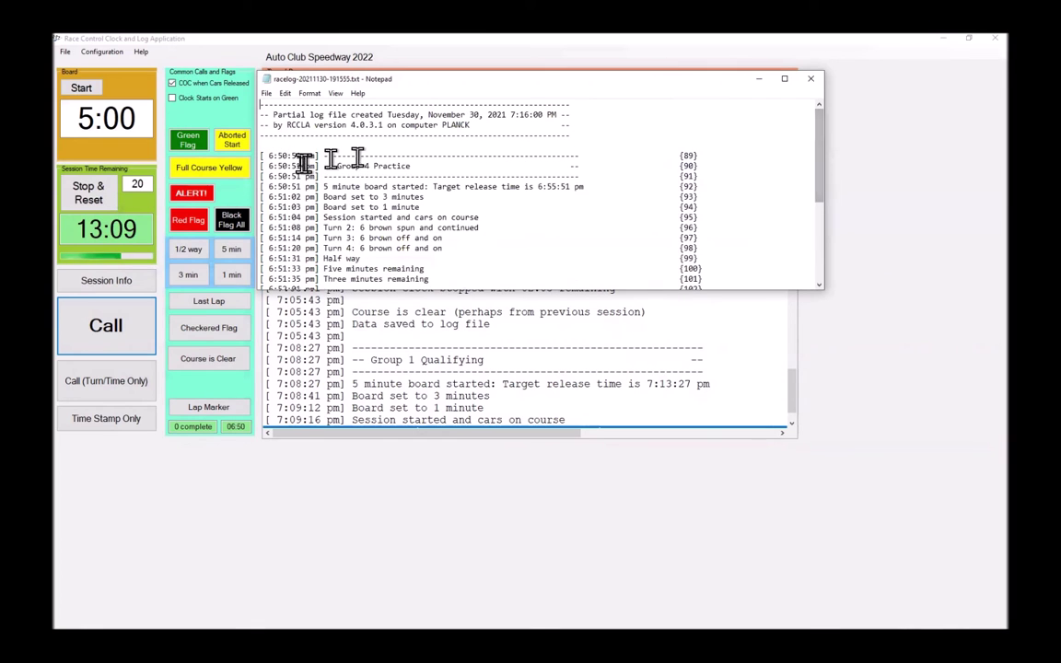
pyautogui.moveTo(333, 143); pyautogui.dragTo(235, 92)
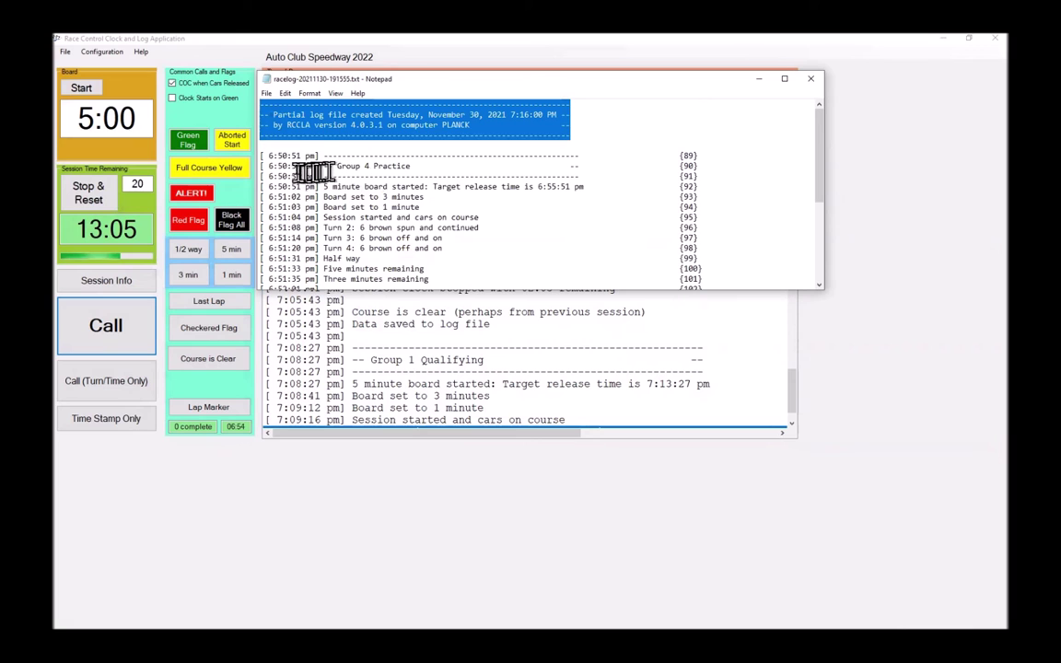
pyautogui.click(293, 159)
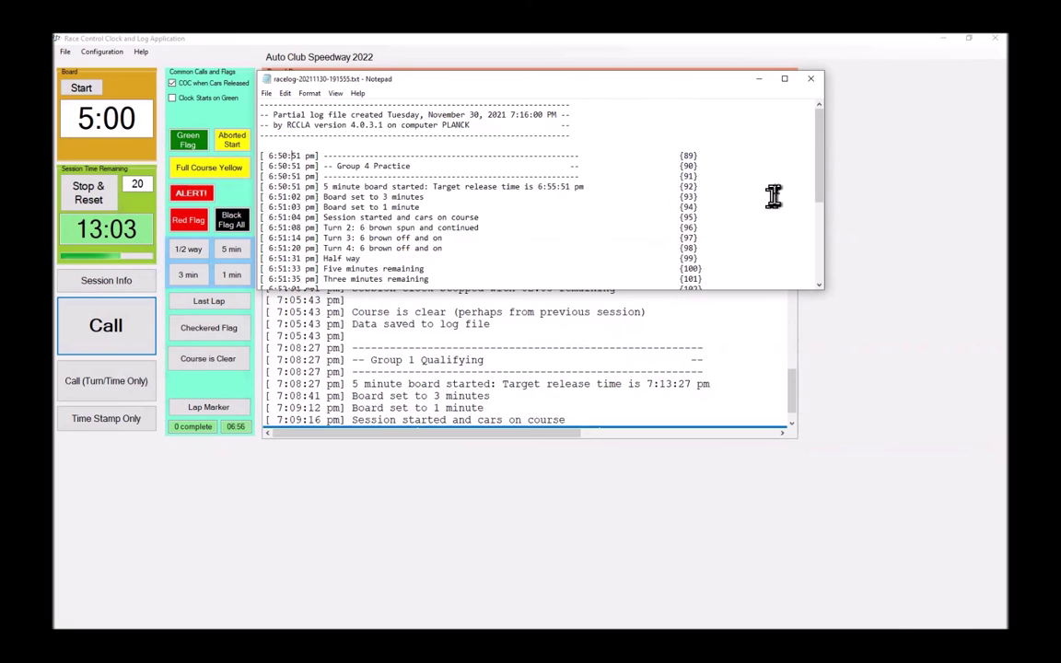
pyautogui.moveTo(822, 190); pyautogui.dragTo(829, 265)
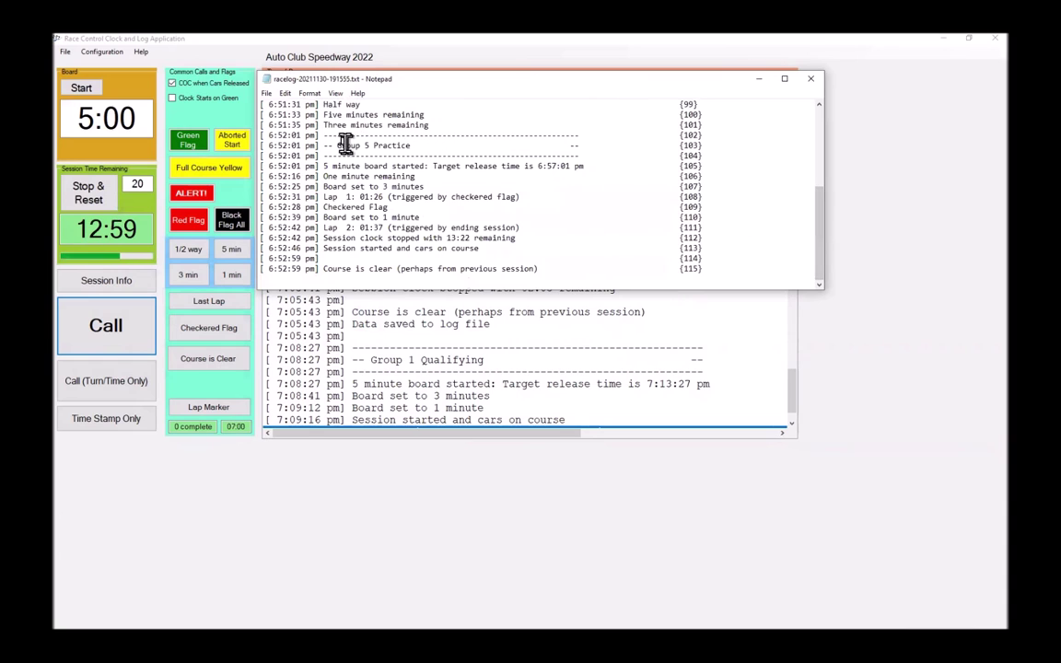
pyautogui.moveTo(265, 135); pyautogui.dragTo(724, 285)
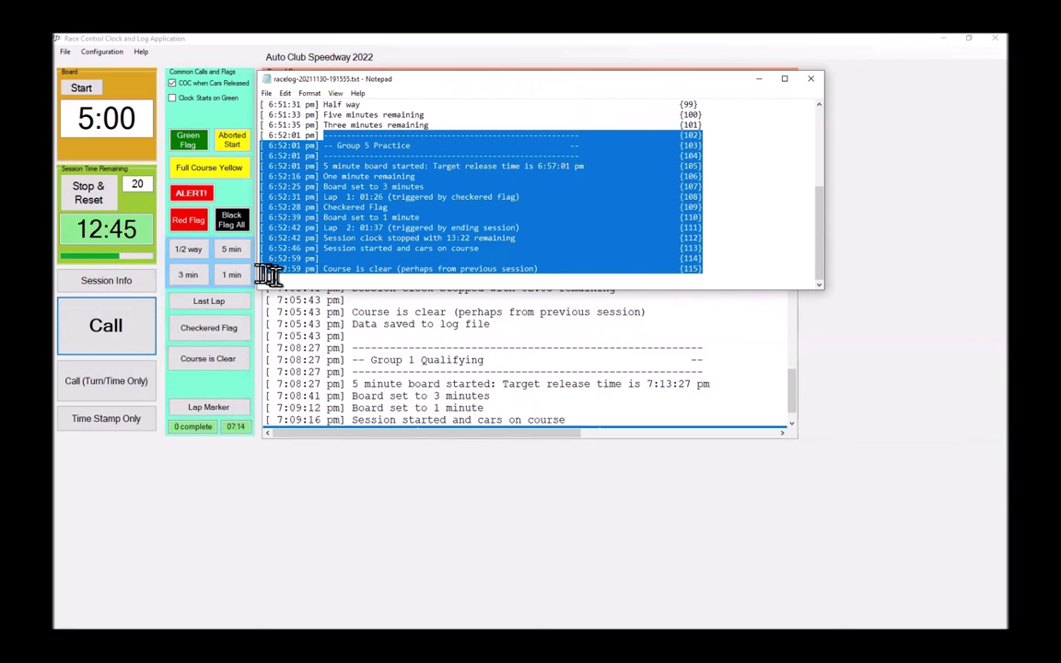
pyautogui.moveTo(820, 250); pyautogui.dragTo(833, 197)
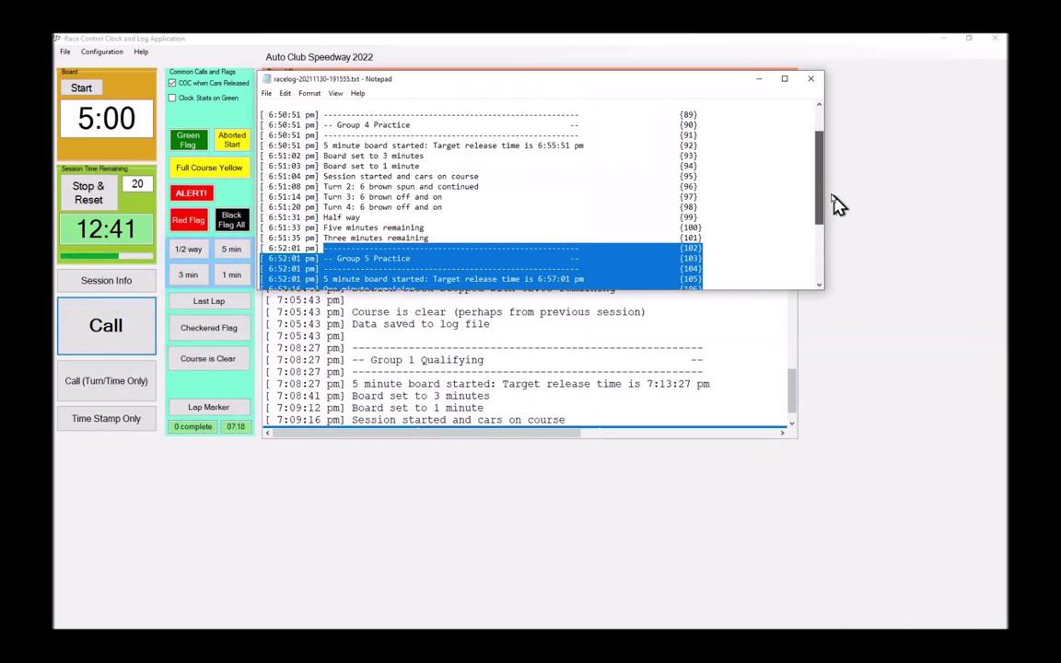
pyautogui.moveTo(260, 114); pyautogui.dragTo(405, 144)
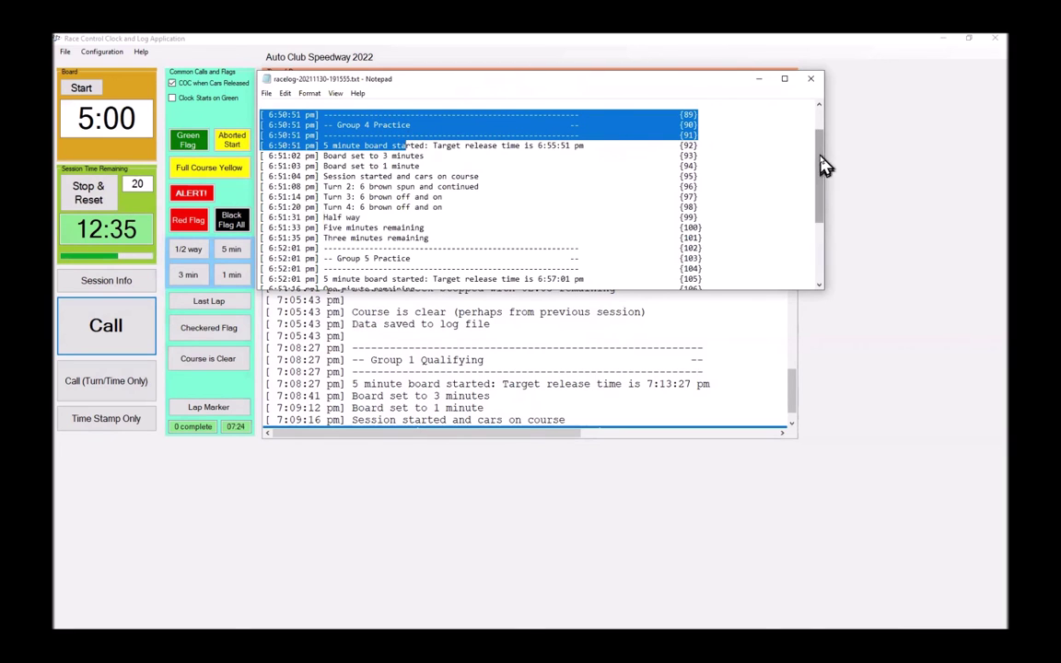
pyautogui.scroll(-4, 824, 165)
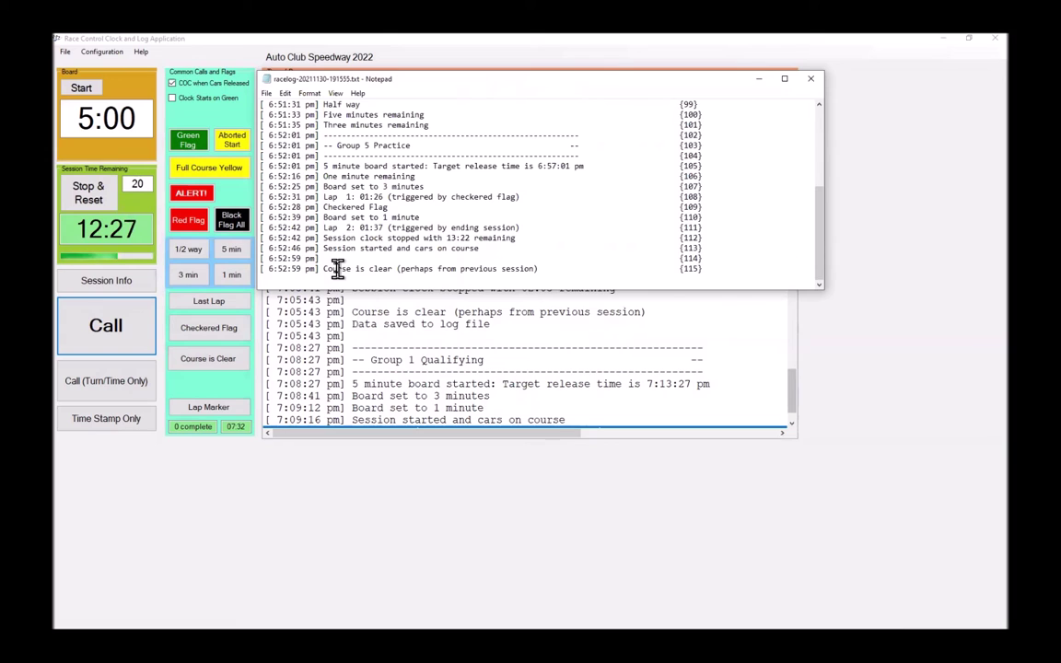
# Look at the save and print commands available for the exported log file in Notepad, and close the file
pyautogui.click(268, 95)
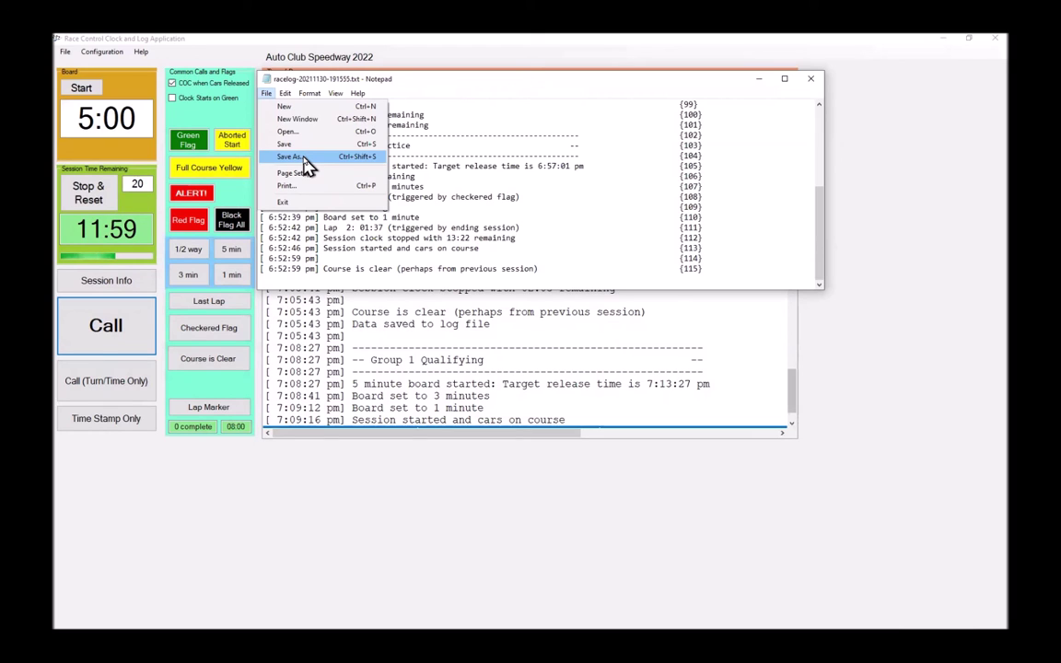
pyautogui.click(337, 92)
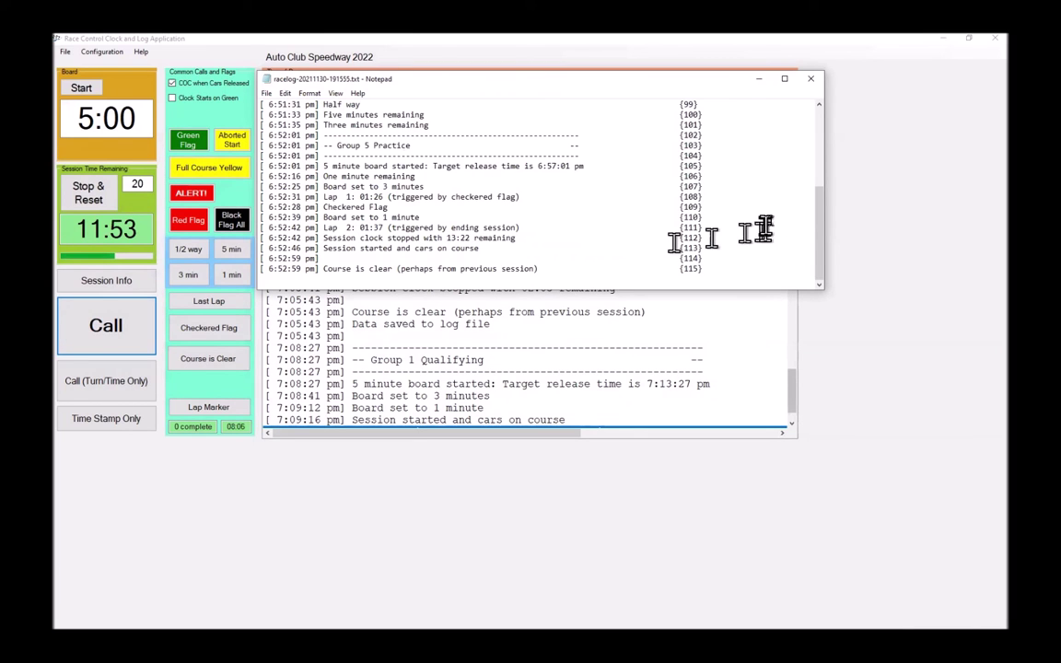
pyautogui.click(811, 79)
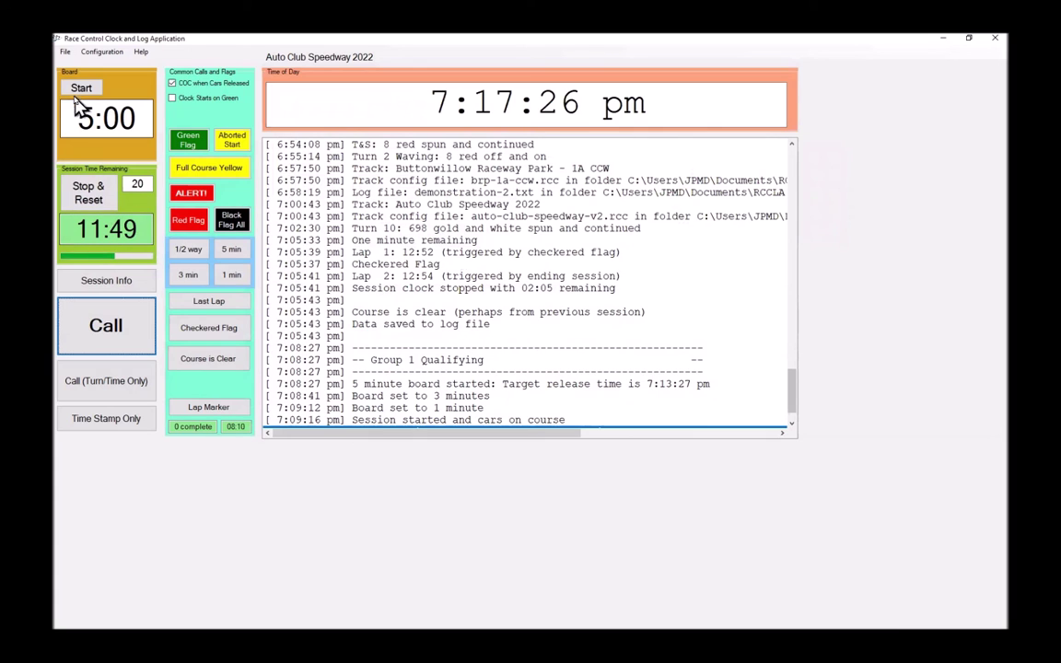
# Start another export of selected calls and select log lines 19 through 40, covering the Group 1 Practice session
pyautogui.click(66, 51)
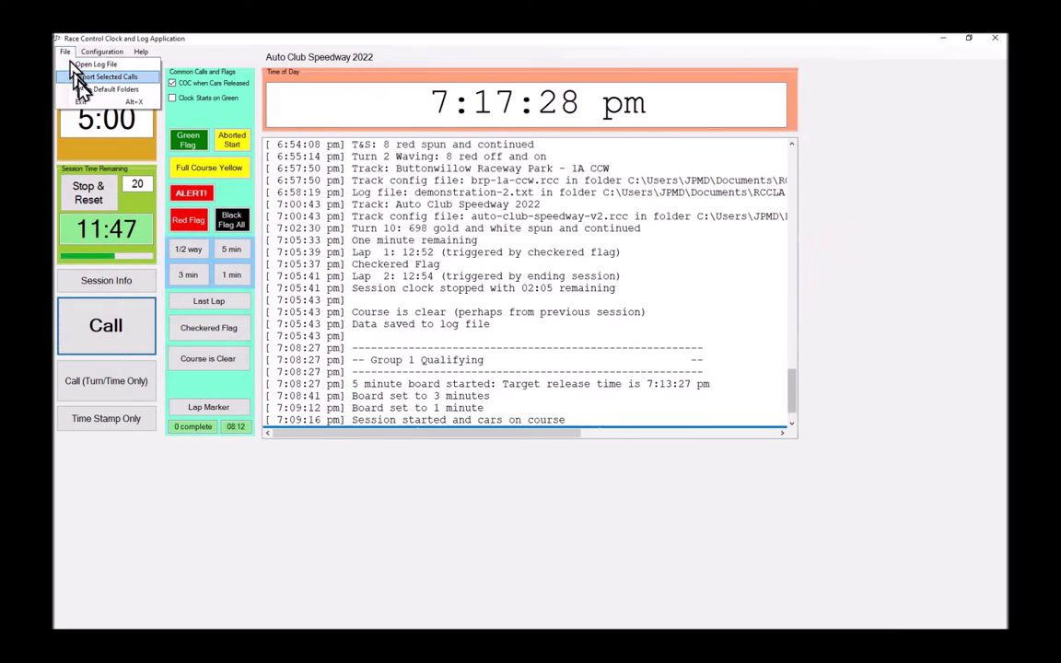
pyautogui.click(82, 77)
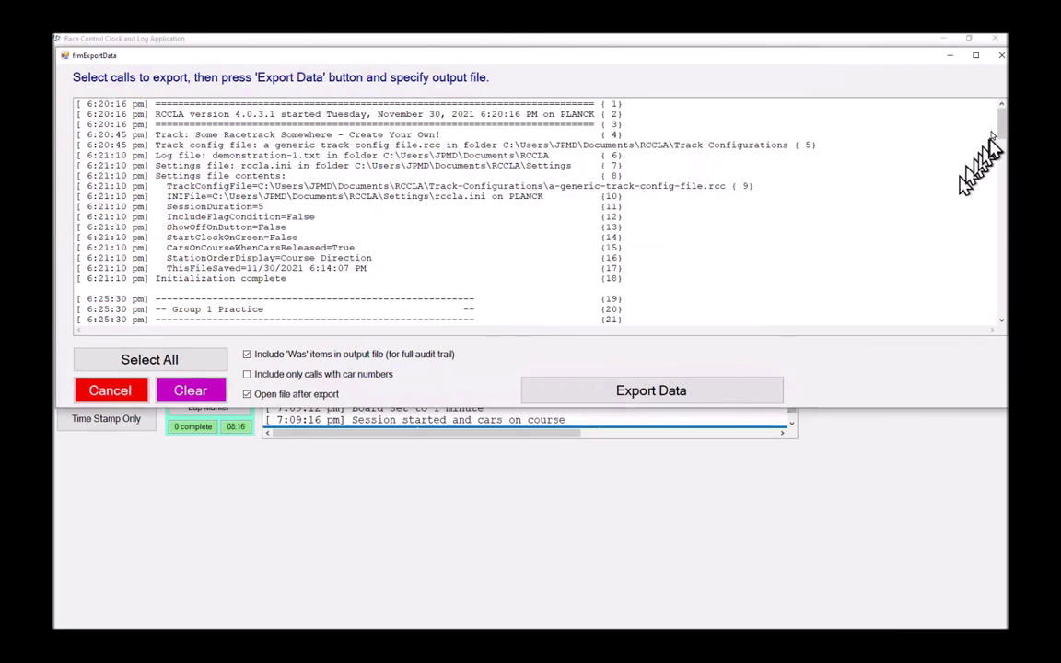
pyautogui.click(268, 300)
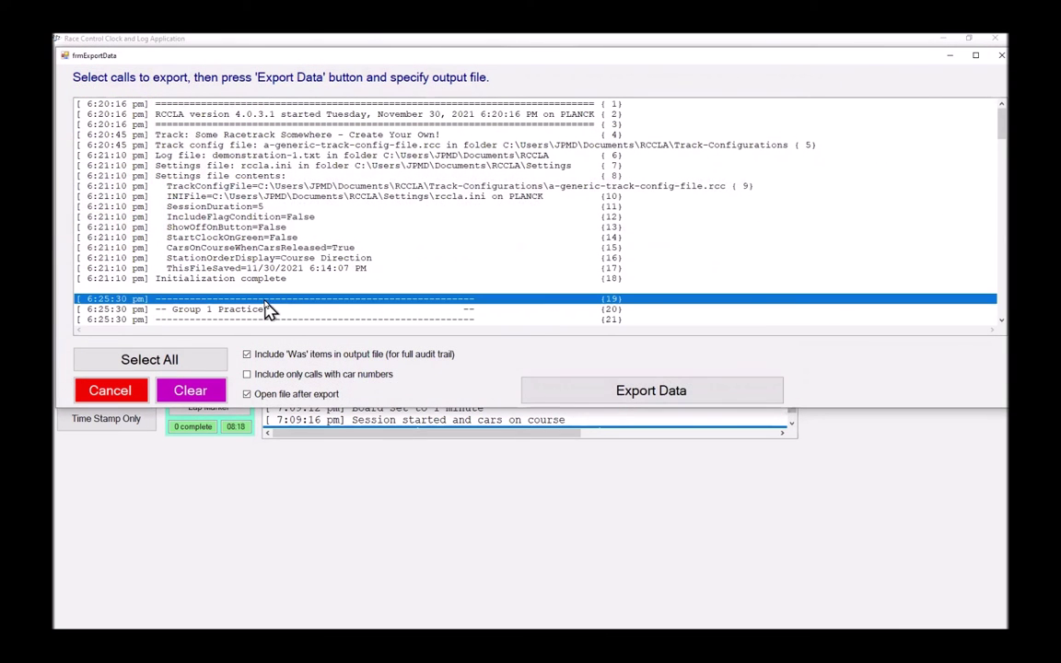
pyautogui.moveTo(998, 137); pyautogui.dragTo(1001, 162)
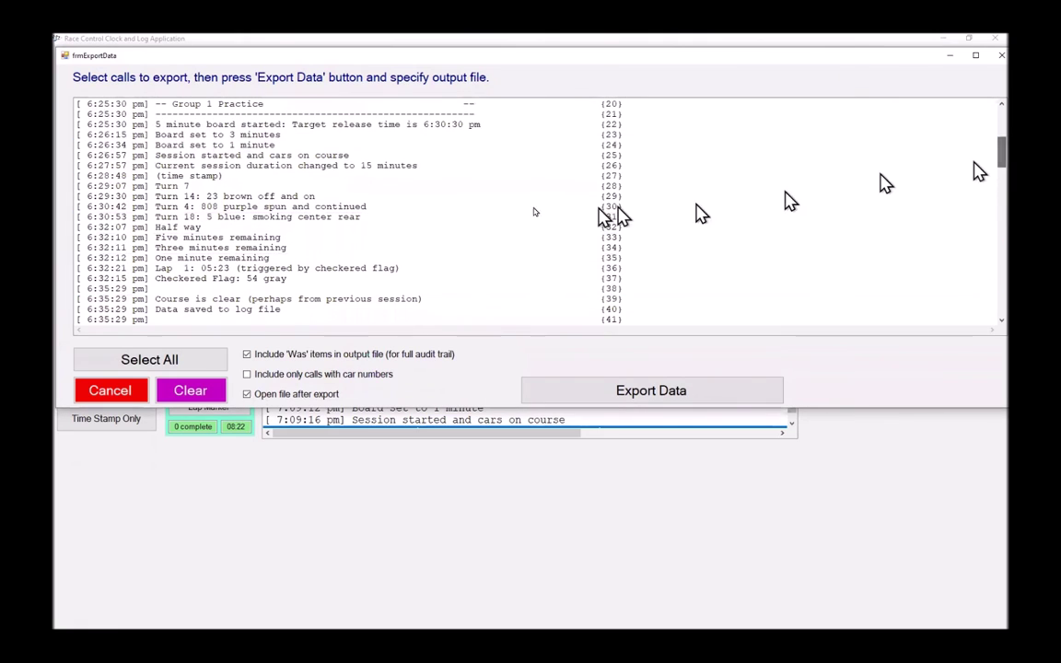
pyautogui.keyDown('shift'); pyautogui.click(230, 313); pyautogui.keyUp('shift')
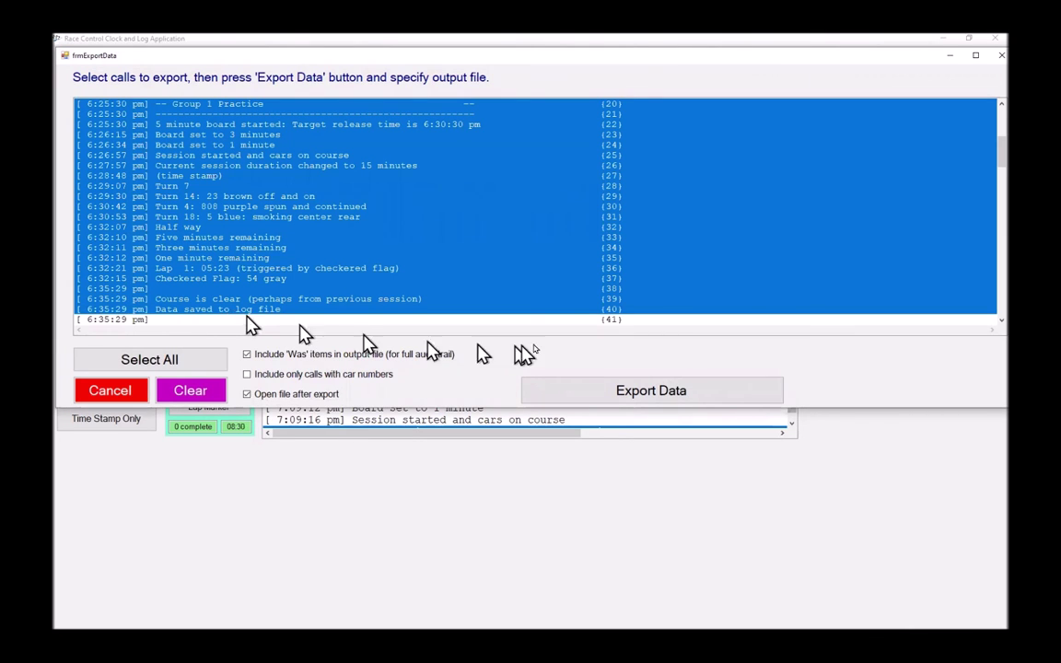
# Export the selected Group 1 Practice calls to a text file under the suggested name, review the file to its end and close it
pyautogui.click(649, 396)
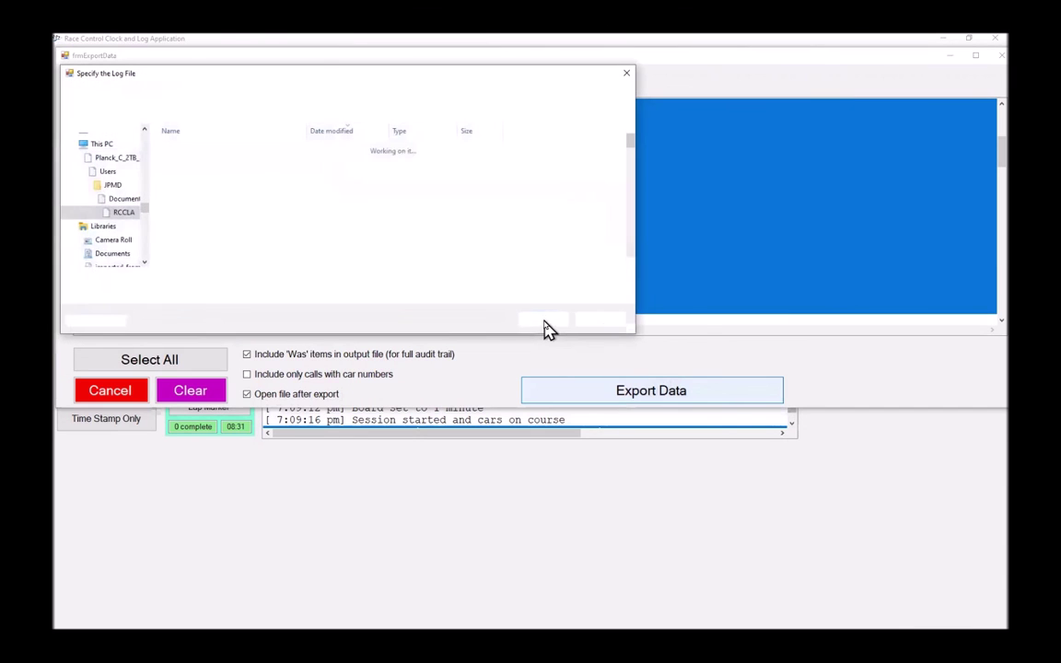
pyautogui.click(543, 321)
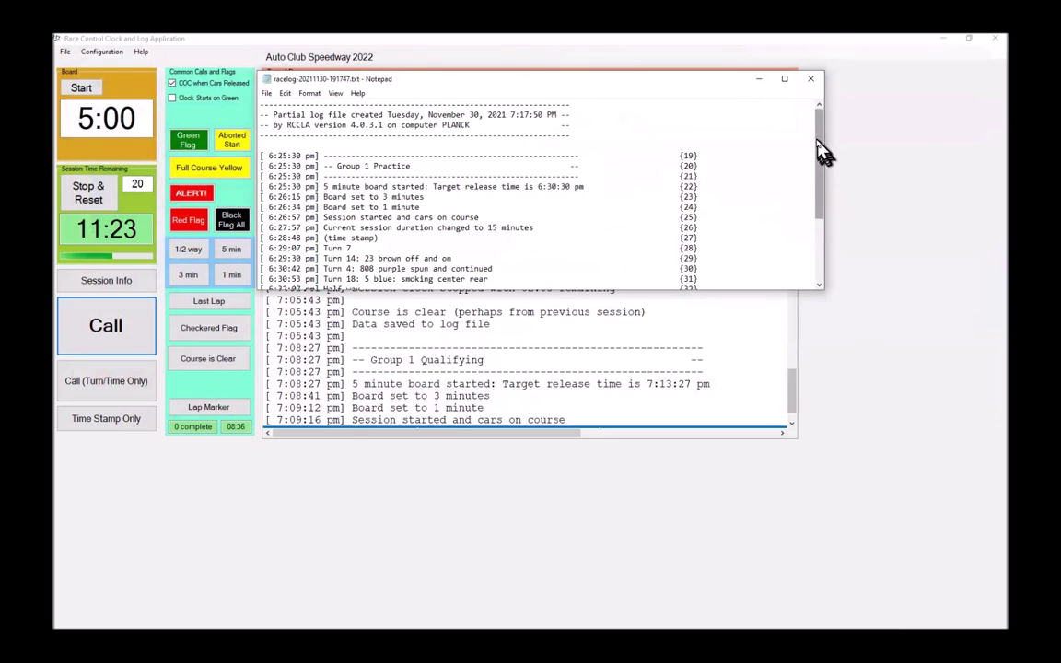
pyautogui.moveTo(821, 150); pyautogui.dragTo(814, 218)
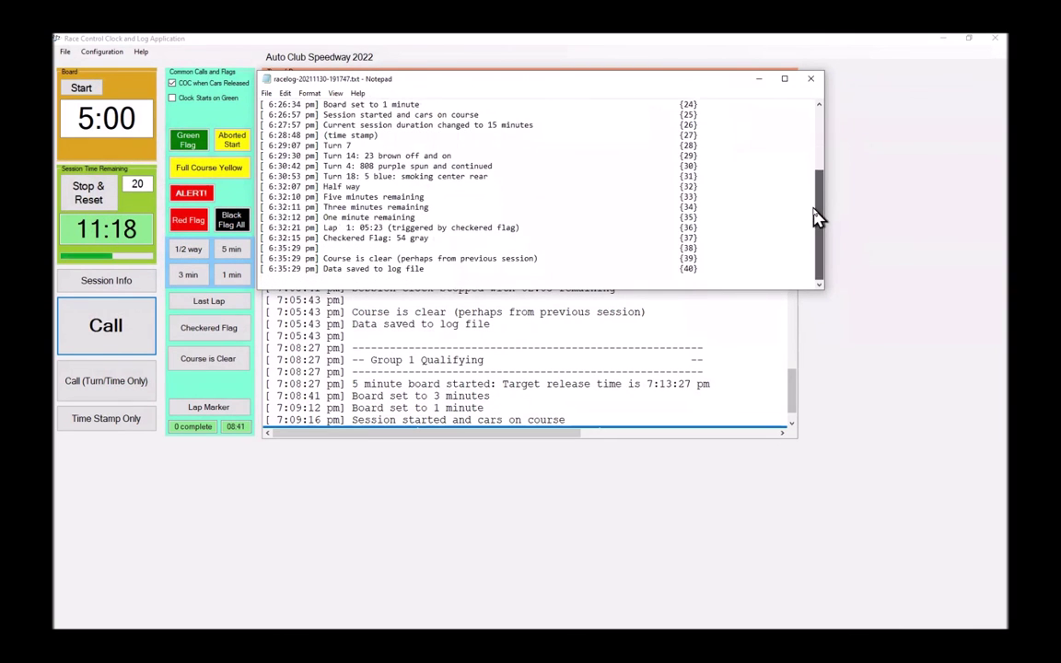
pyautogui.click(809, 83)
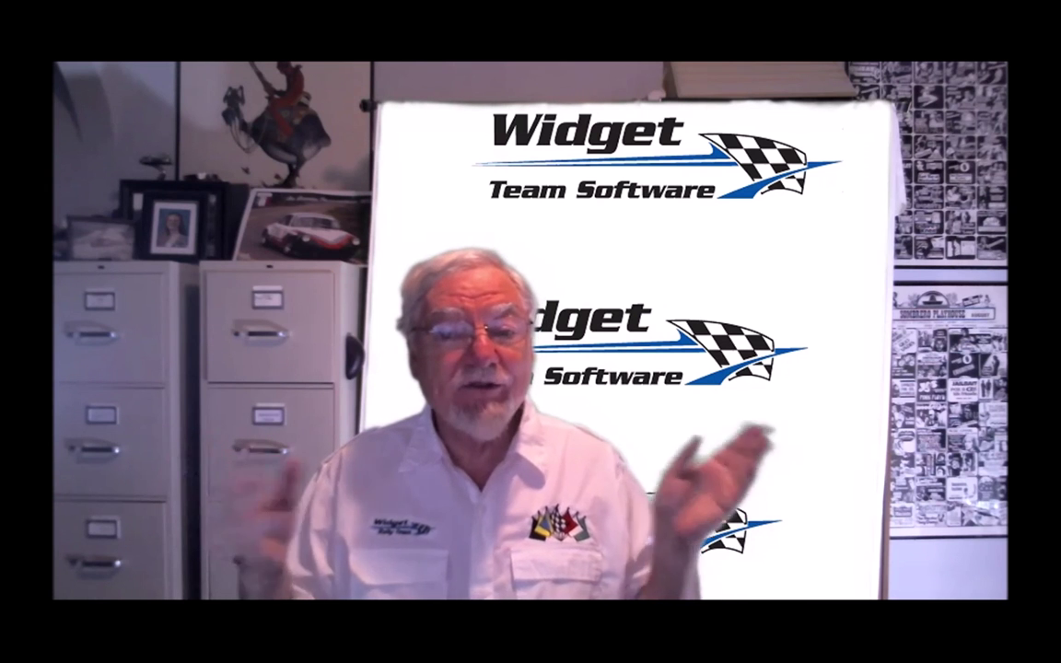